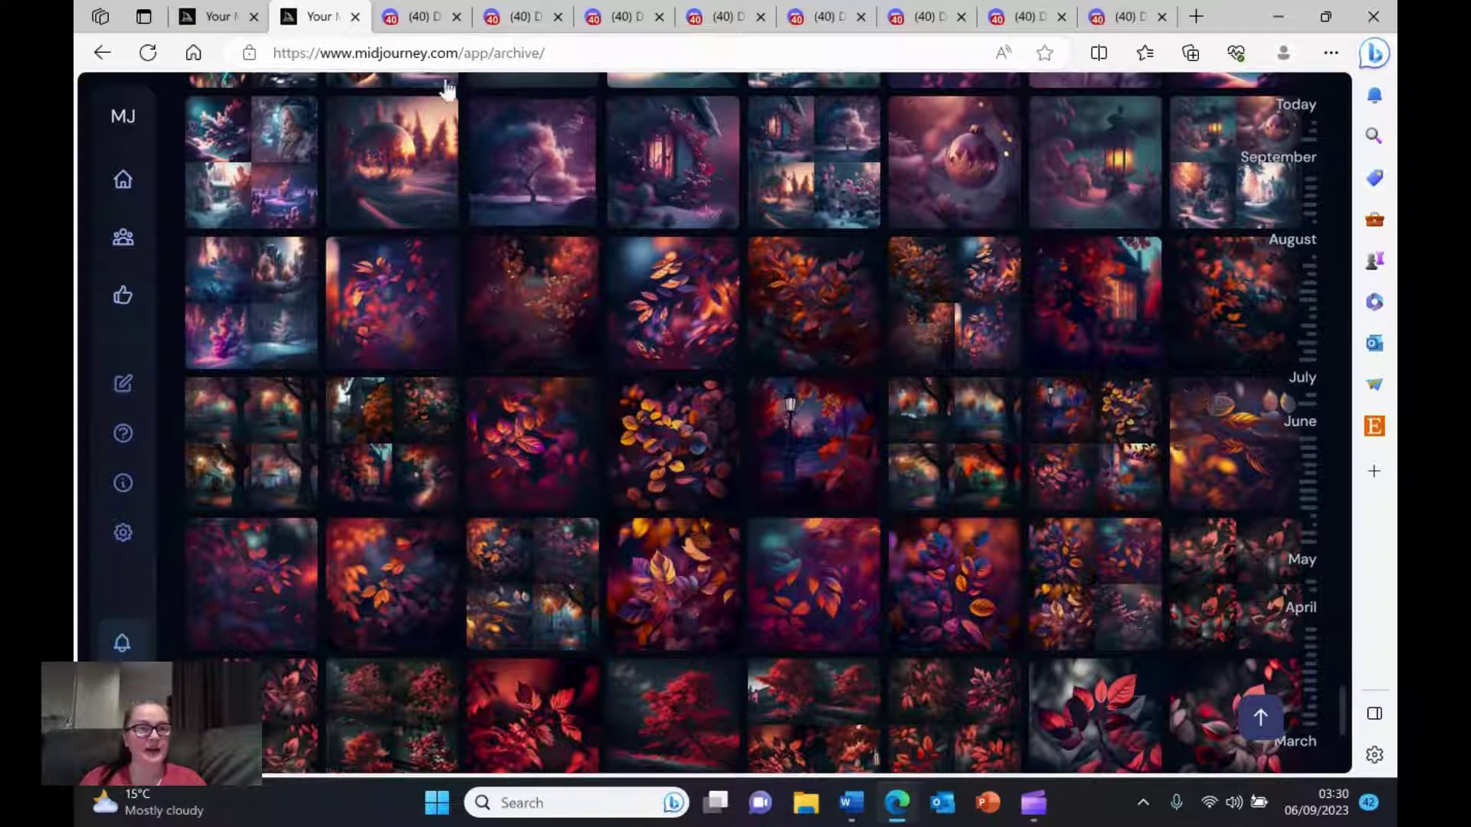
Step: Open the Midjourney image archive, then switch to the newbies-84 Discord tab with the lantern image
{"action": "left_click", "coordinate": [230, 16]}
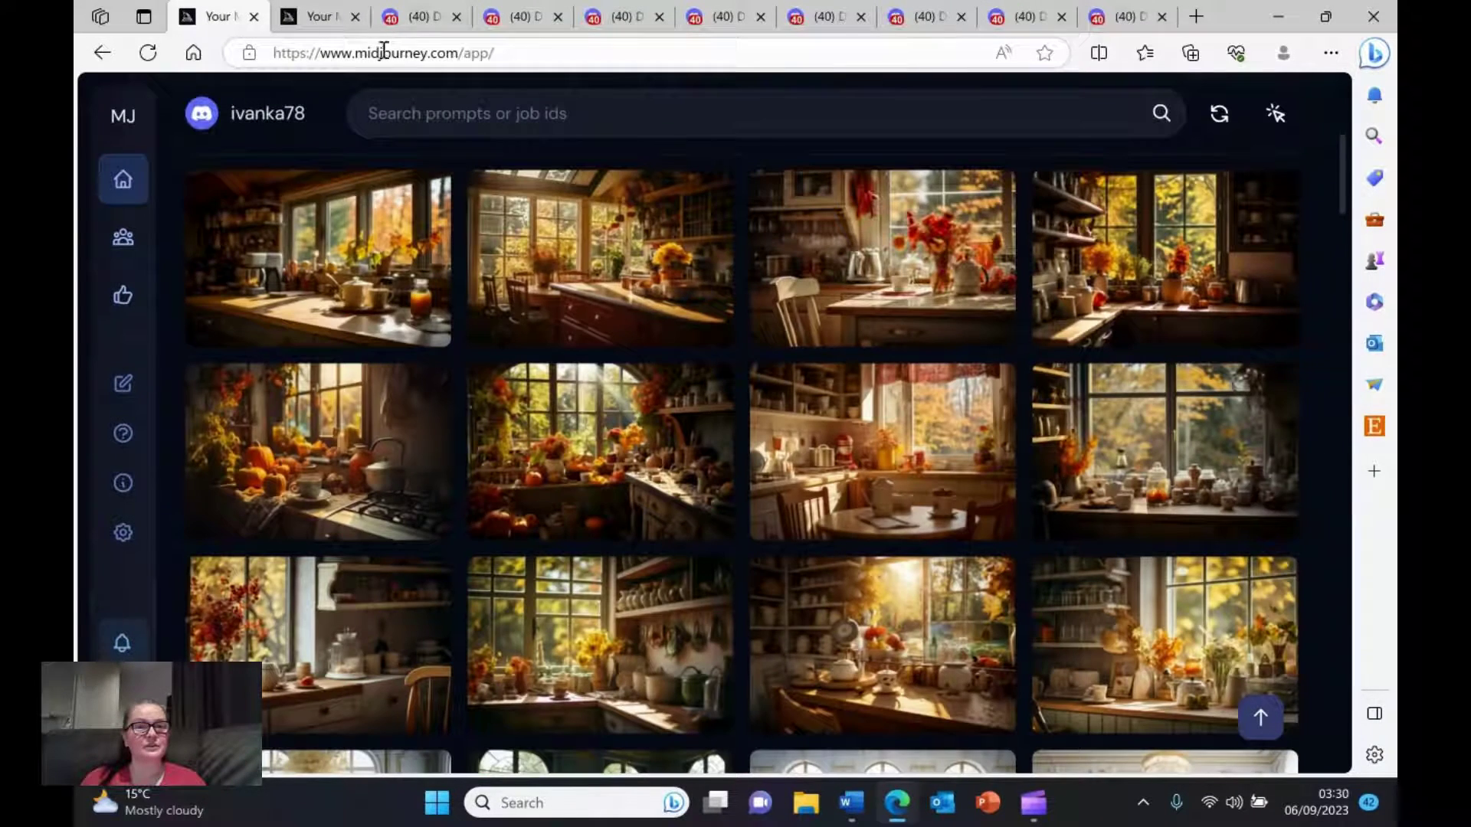
{"action": "scroll", "coordinate": [607, 359], "scroll_direction": "up", "scroll_amount": 3}
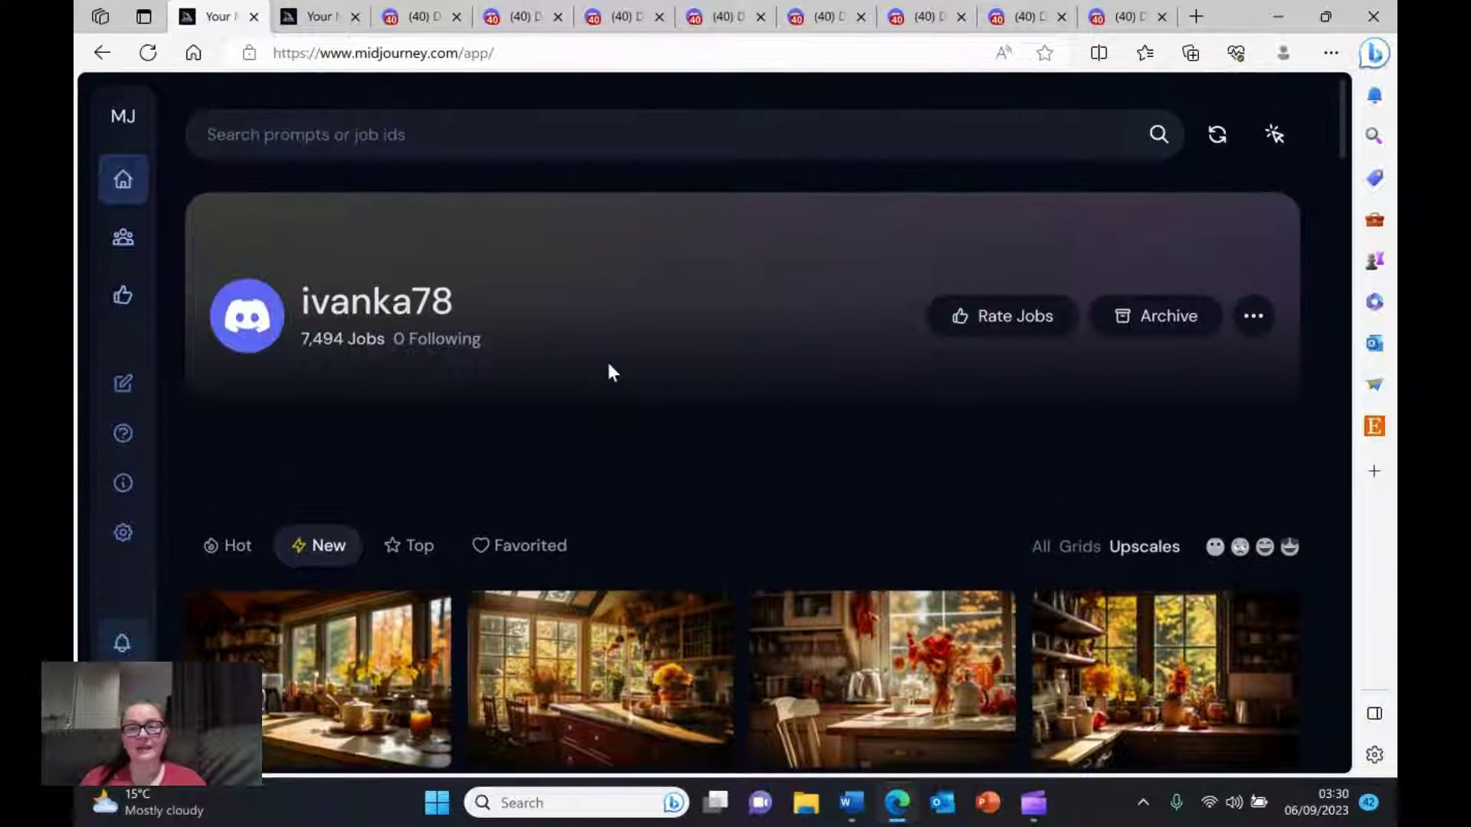
{"action": "left_click", "coordinate": [1160, 322]}
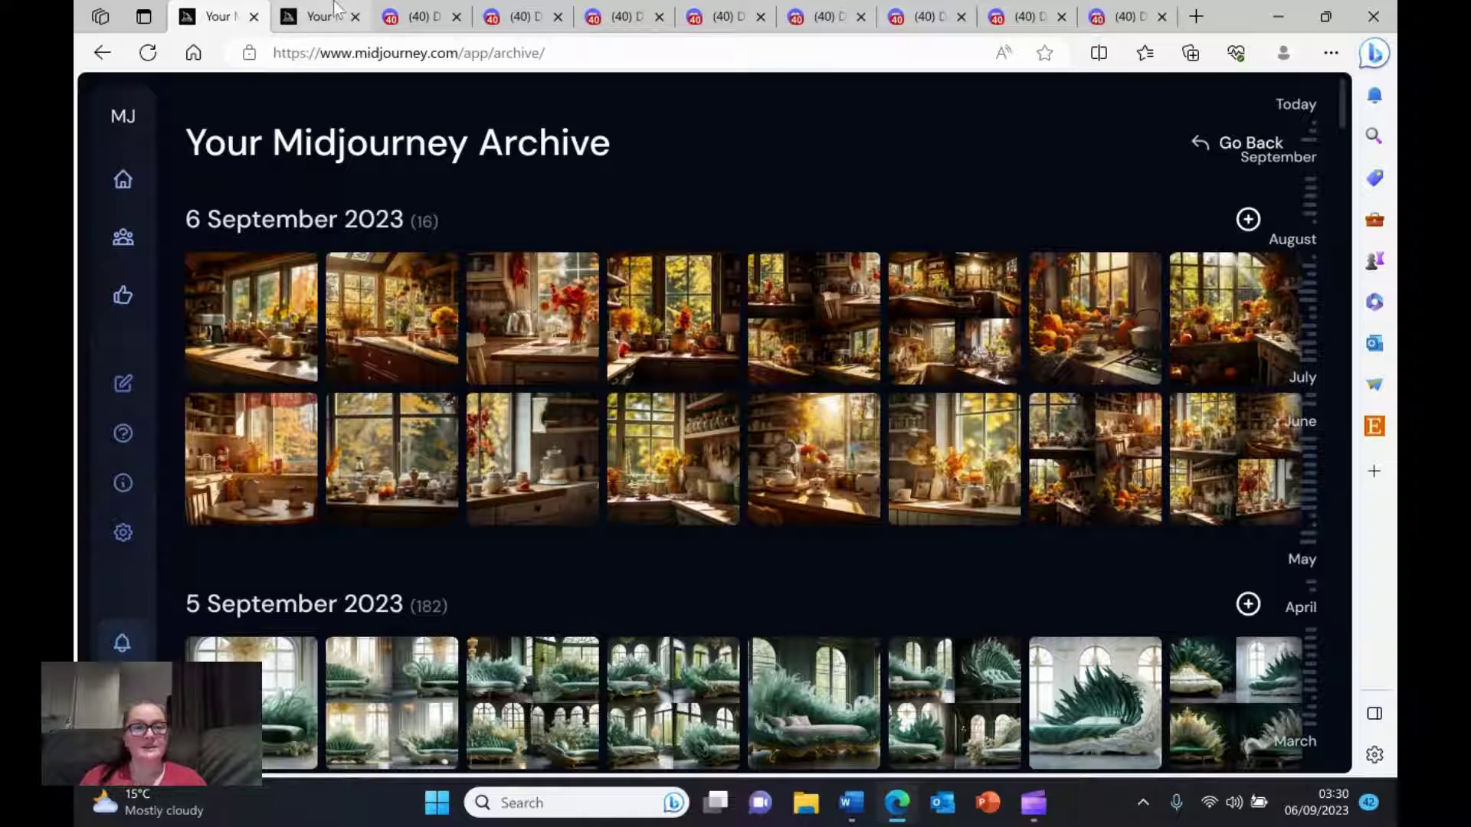
{"action": "left_click", "coordinate": [301, 16]}
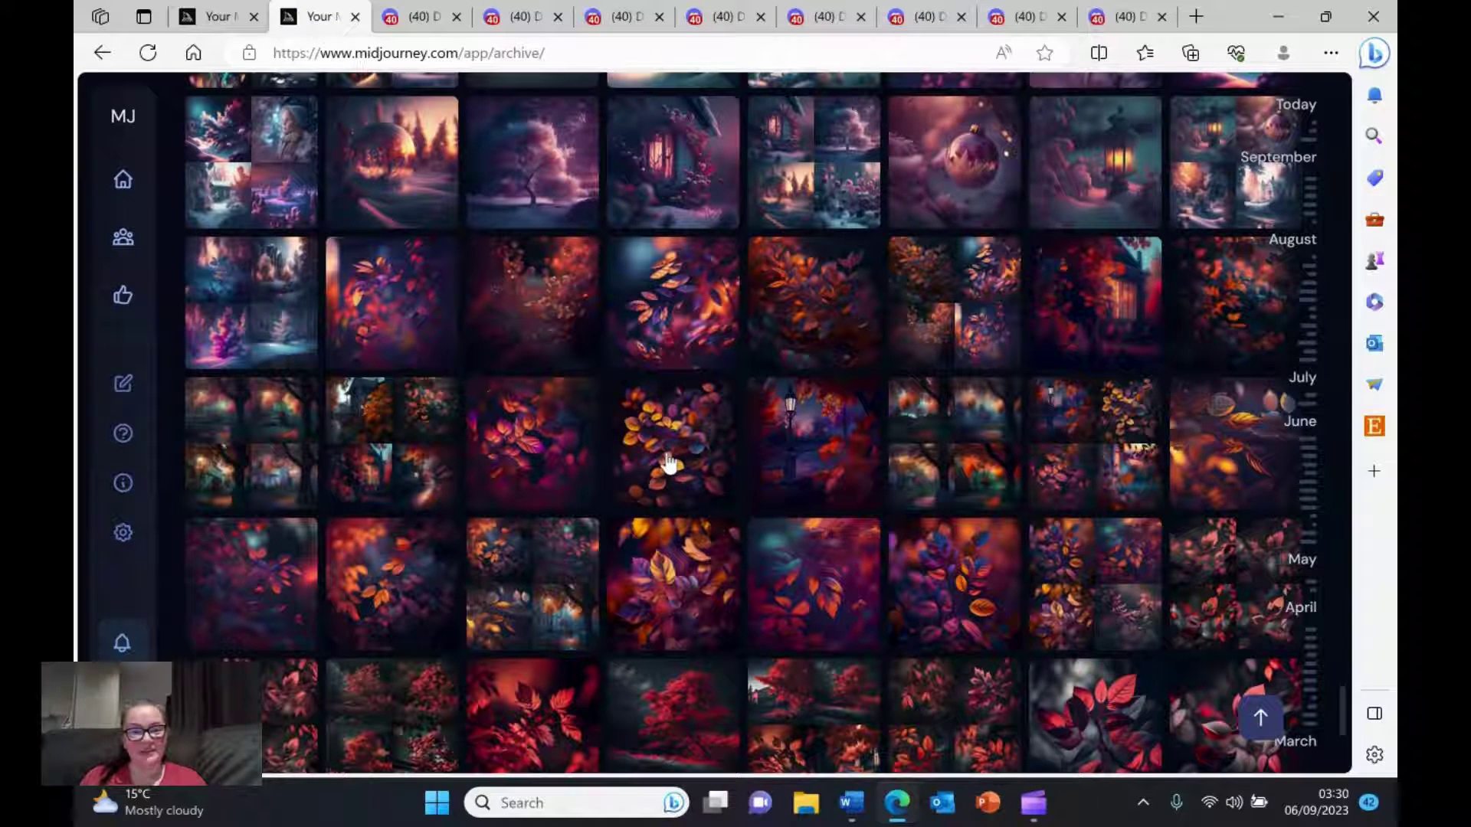
{"action": "left_click", "coordinate": [422, 16]}
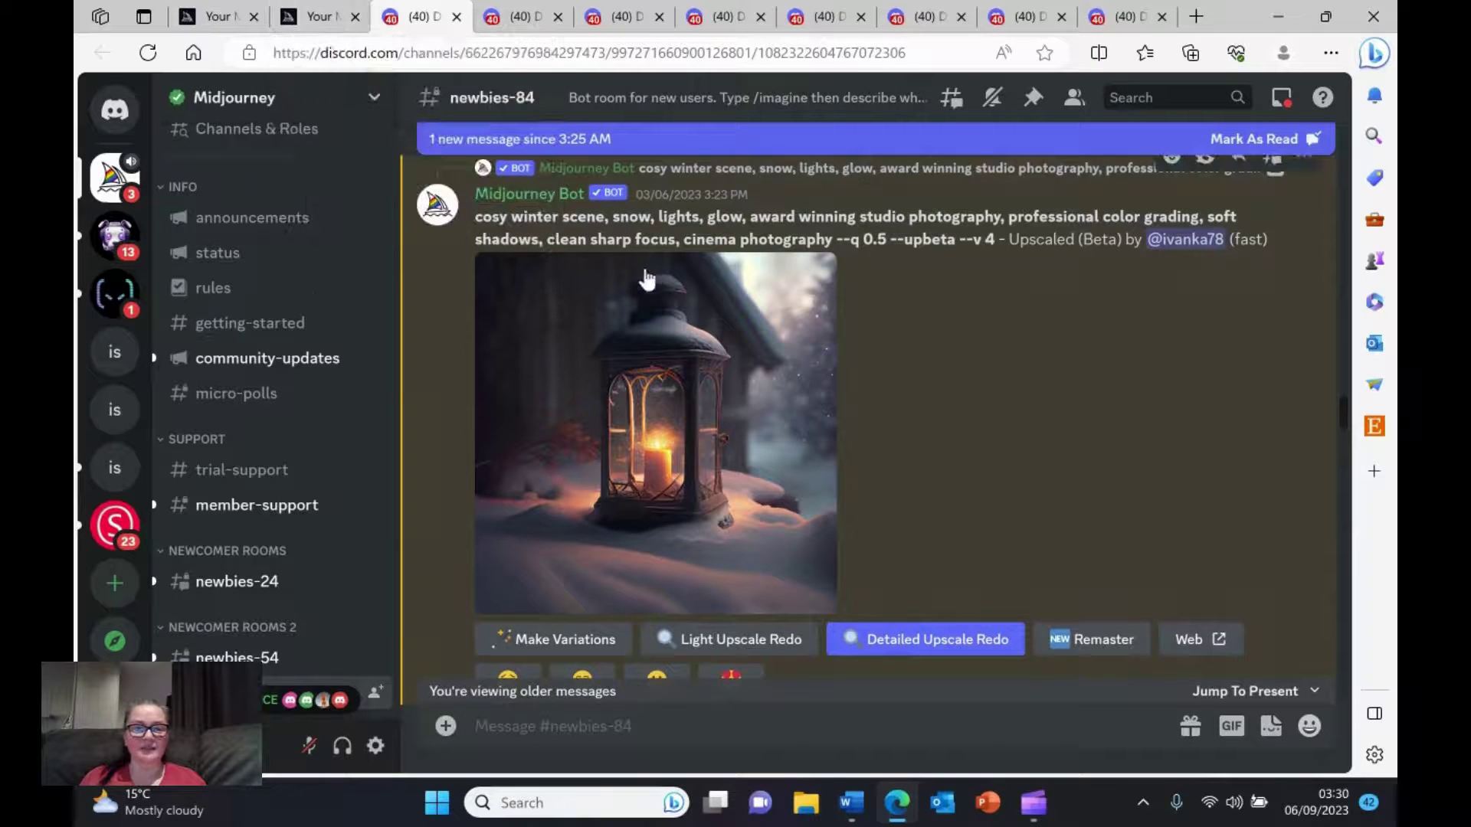
Step: View the winter lantern image full size in the browser, then close it
{"action": "left_click", "coordinate": [634, 404]}
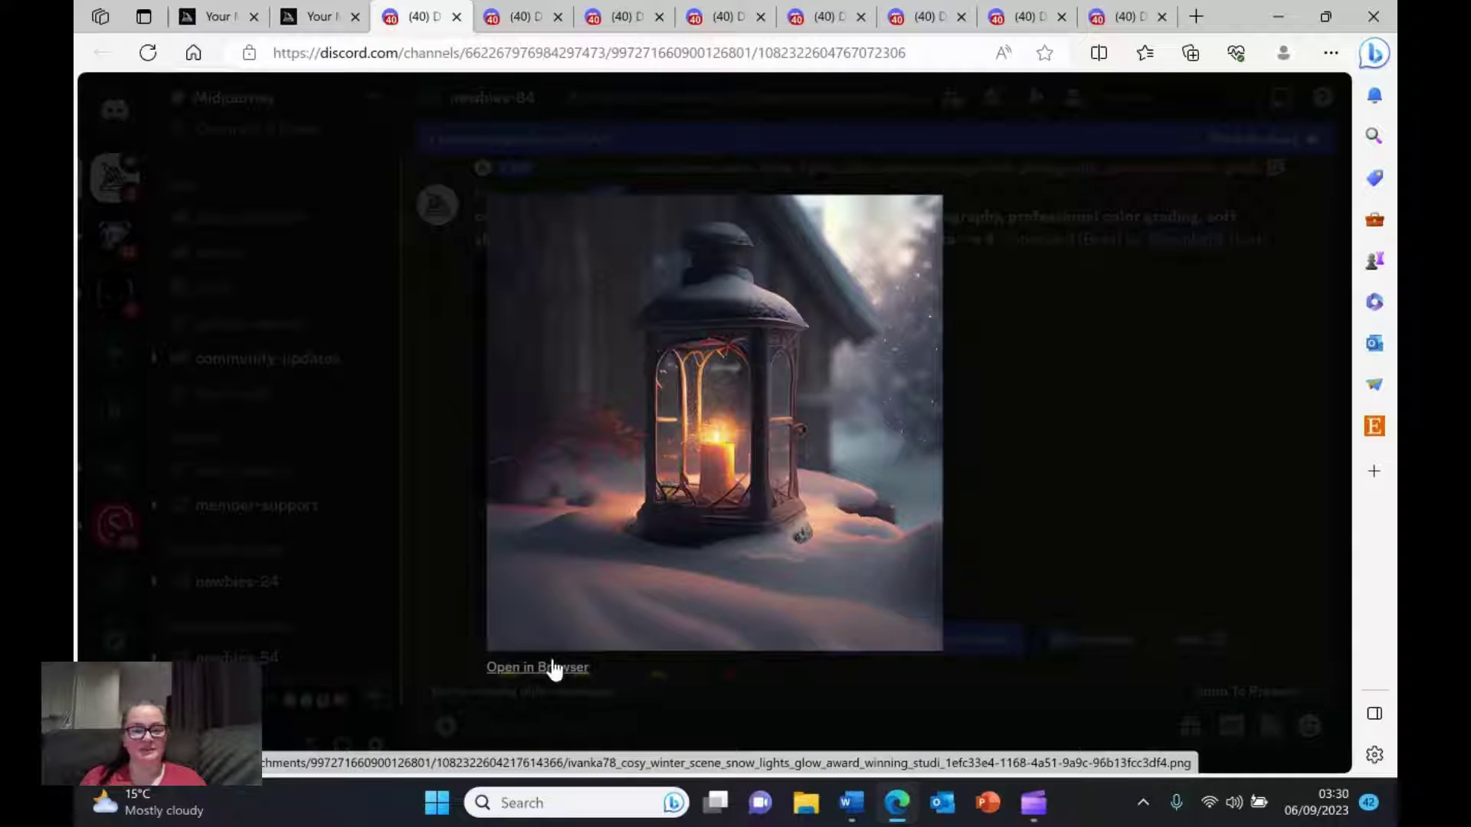
{"action": "left_click", "coordinate": [549, 672]}
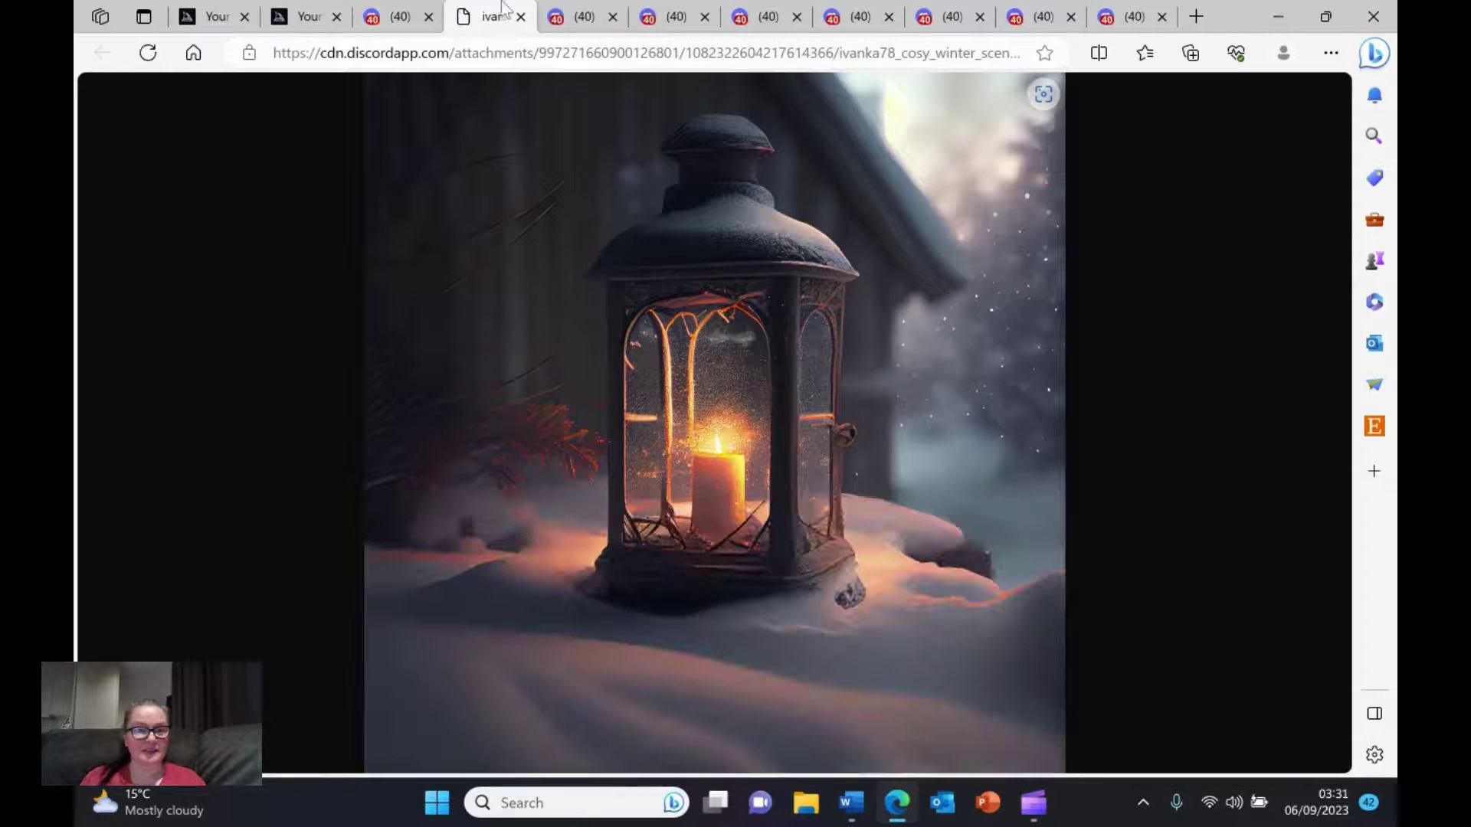
{"action": "left_click", "coordinate": [524, 23]}
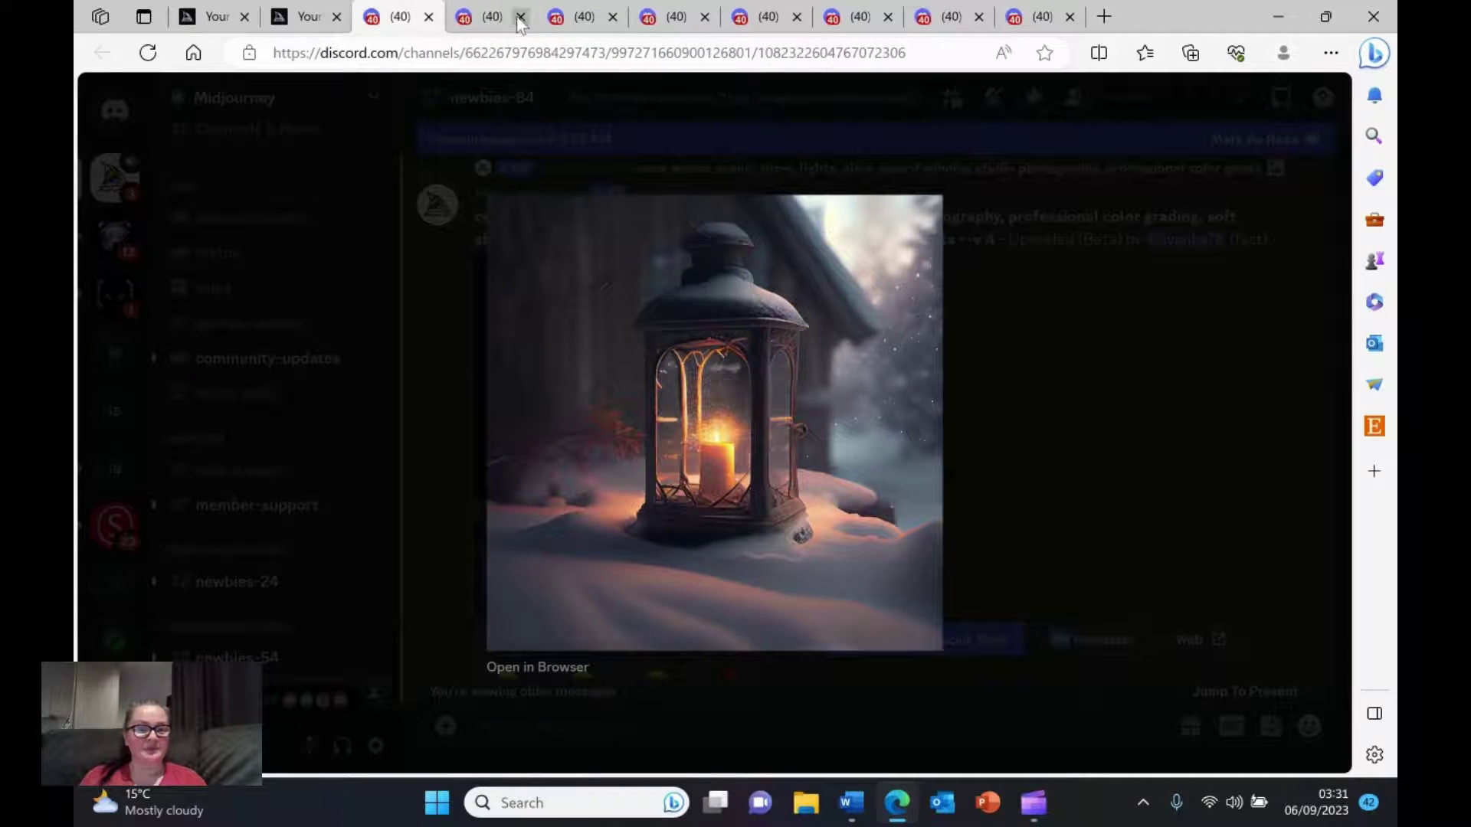
{"action": "left_click", "coordinate": [429, 386]}
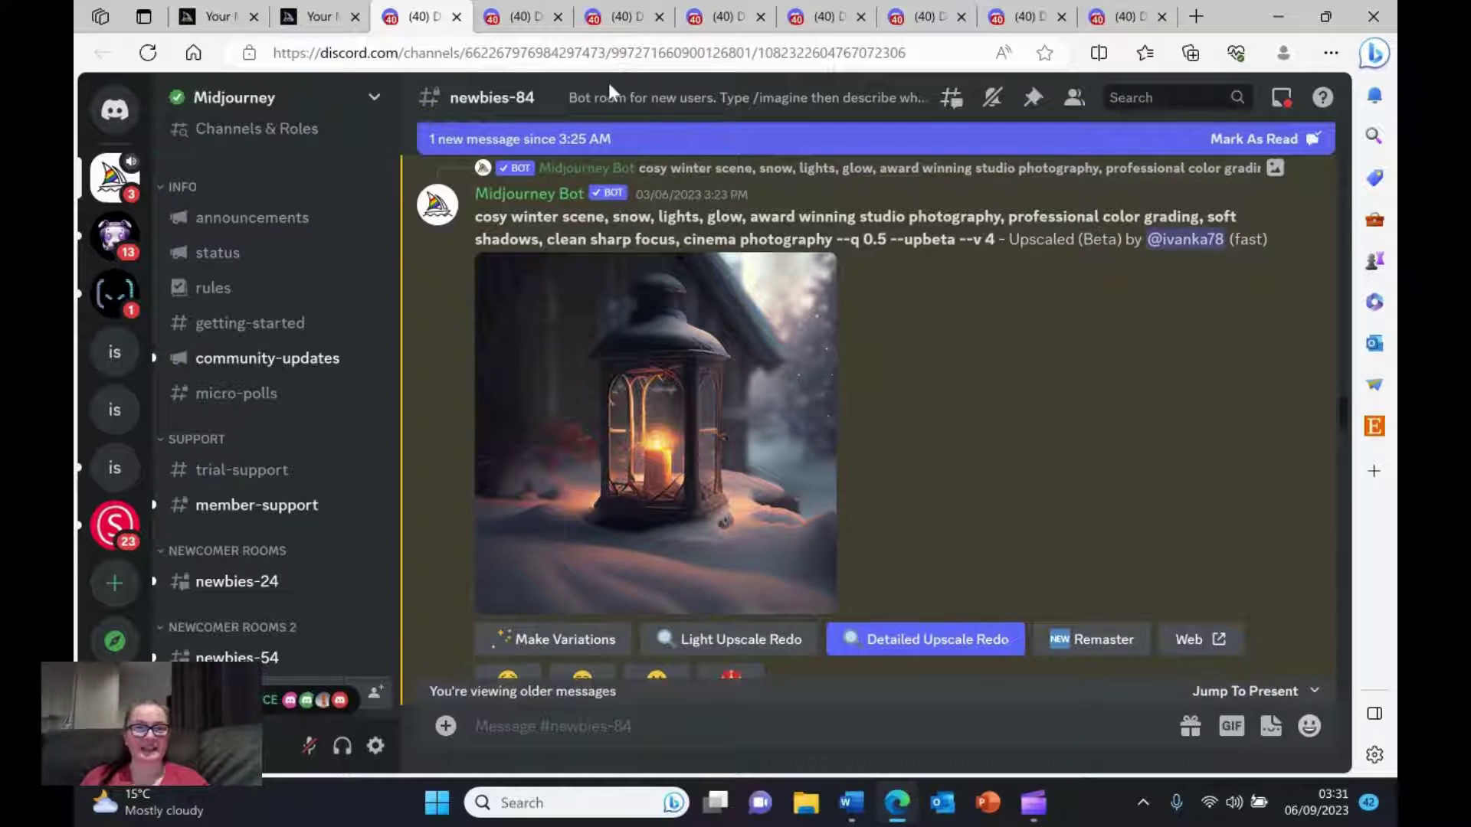
Step: View the Halloween porch image full size, then go to the Midjourney Bot DMs
{"action": "left_click", "coordinate": [538, 21]}
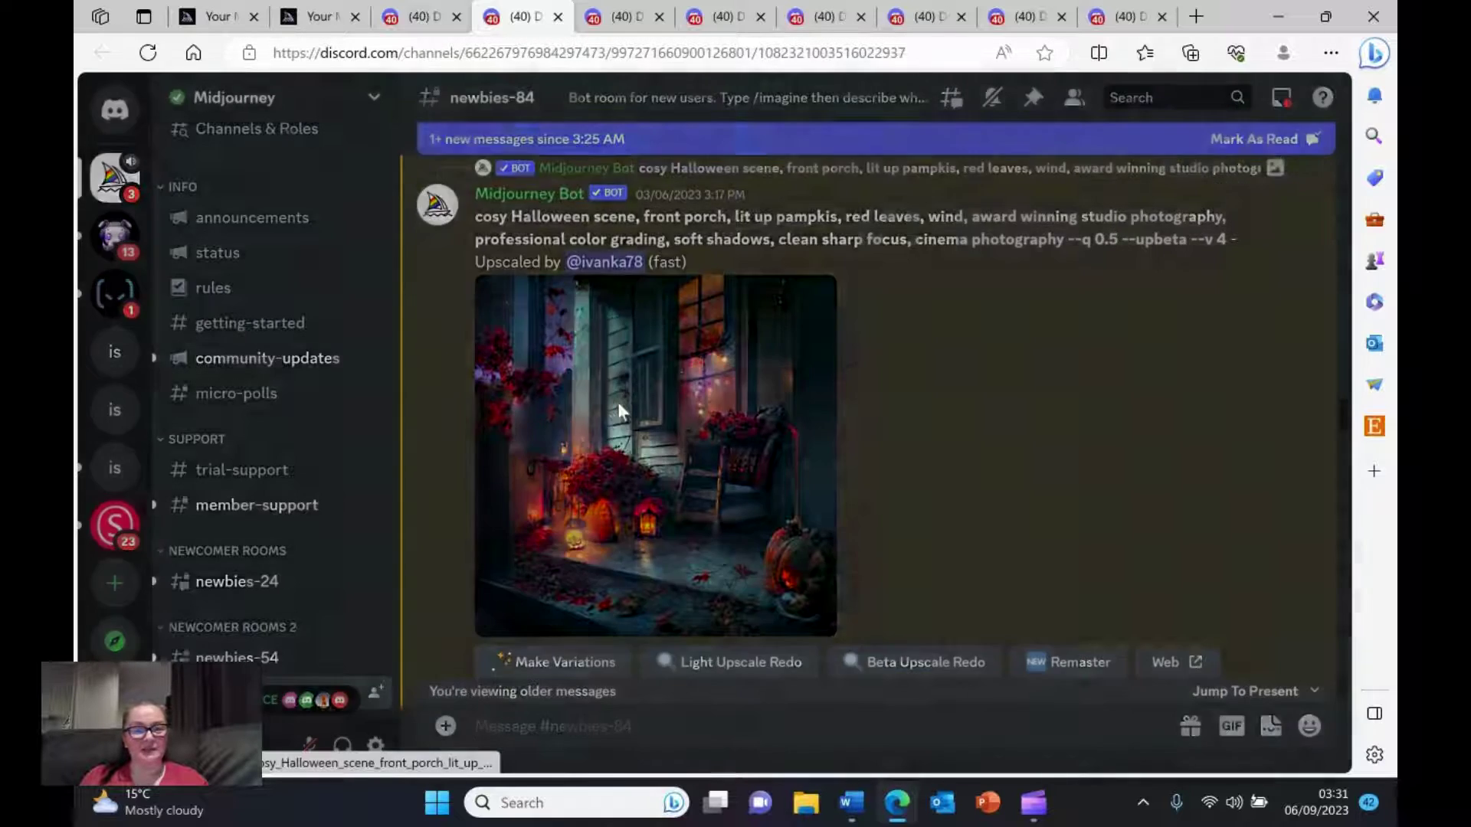
{"action": "left_click", "coordinate": [618, 408]}
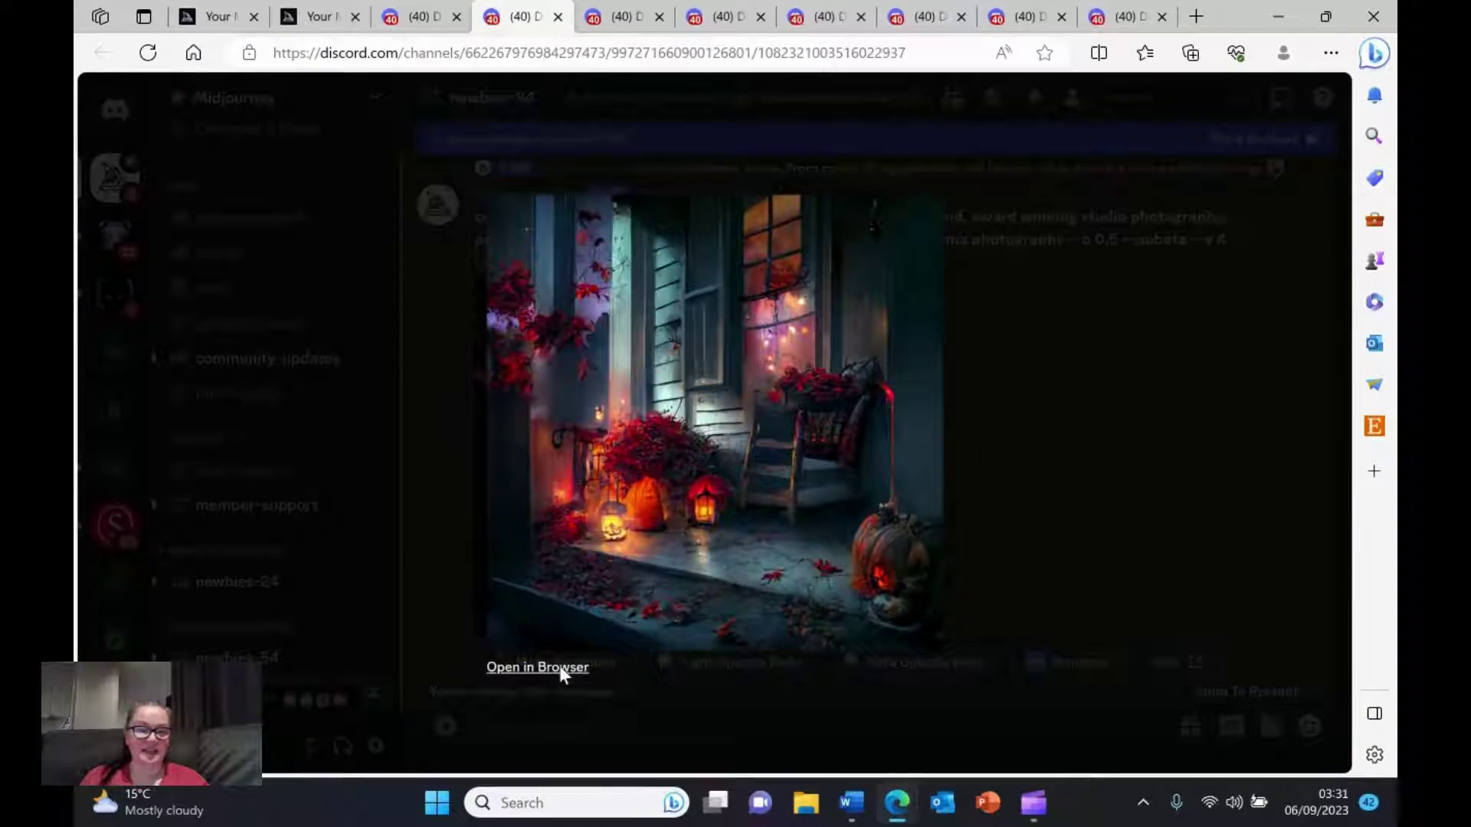
{"action": "left_click", "coordinate": [560, 665]}
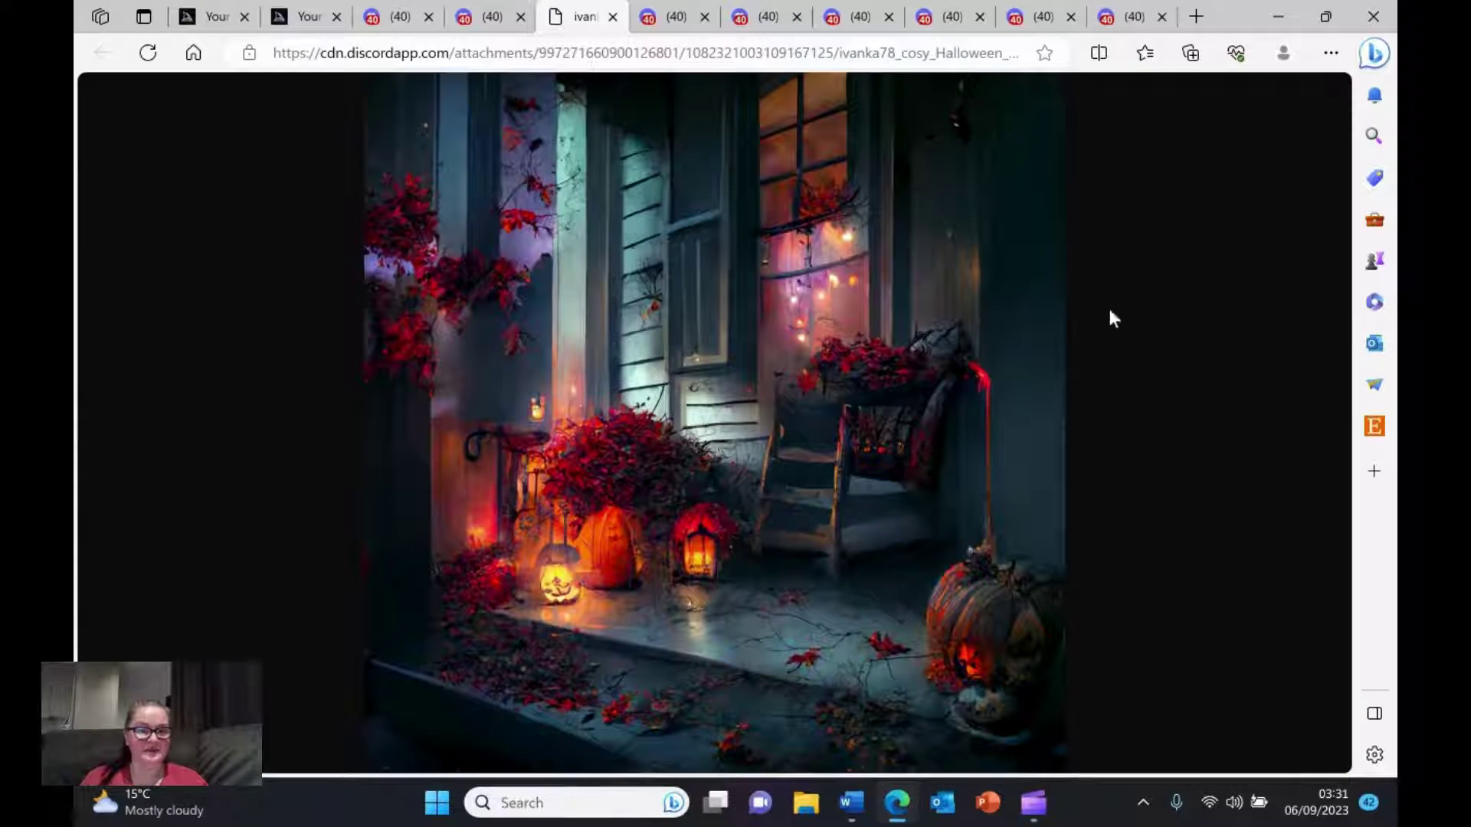
{"action": "left_click", "coordinate": [613, 17]}
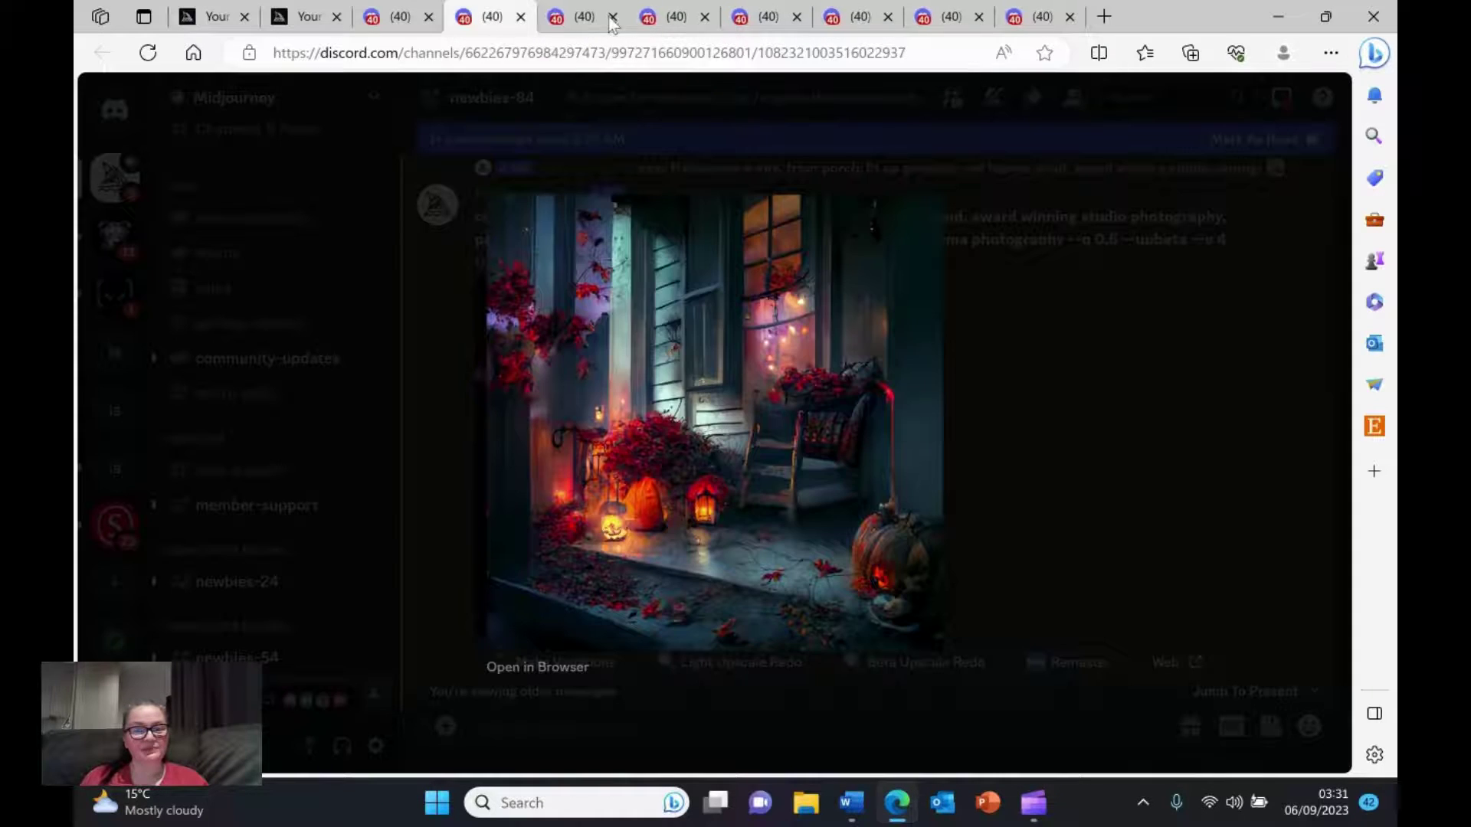
{"action": "left_click", "coordinate": [429, 342]}
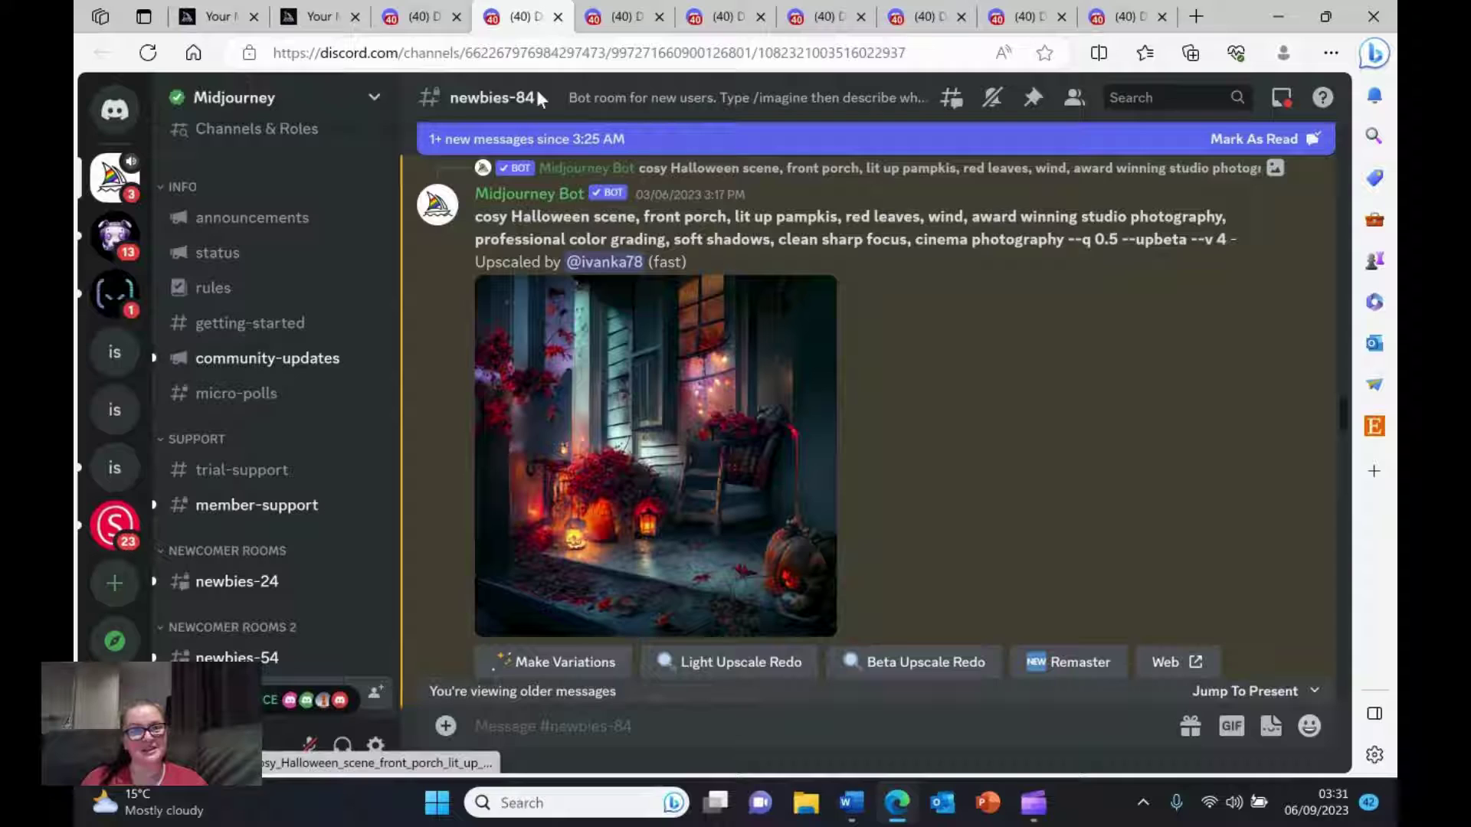
{"action": "left_click", "coordinate": [626, 17]}
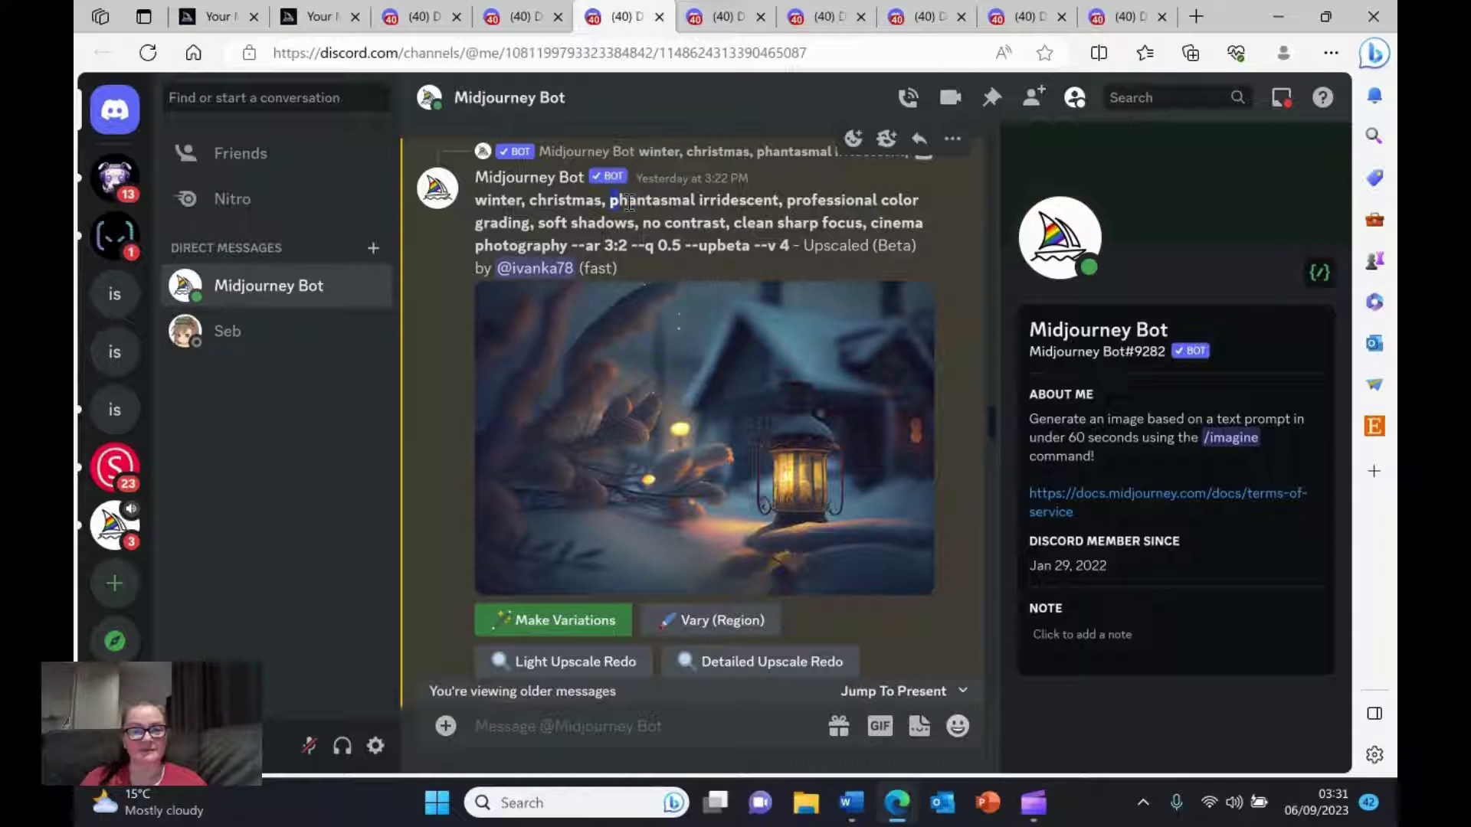
Step: Select 'phantasmal irridescent,' in the bot's winter christmas prompt and bring Word forward
{"action": "left_click_drag", "start_coordinate": [628, 203], "coordinate": [792, 202]}
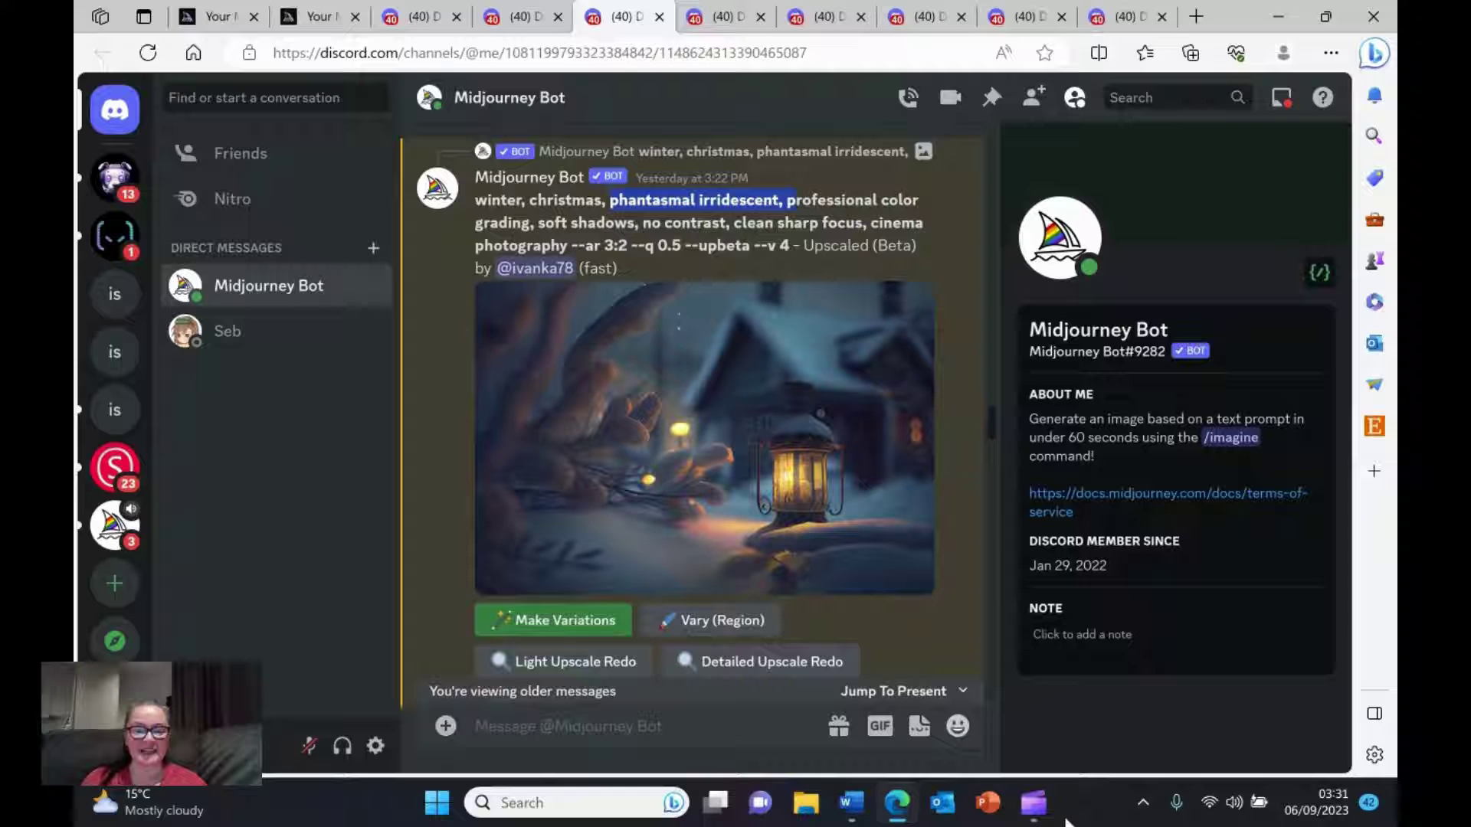
{"action": "left_click", "coordinate": [851, 802]}
Step: Select 'winter, christmas,' in the Word prompt text, then return to Discord
{"action": "left_click", "coordinate": [948, 730]}
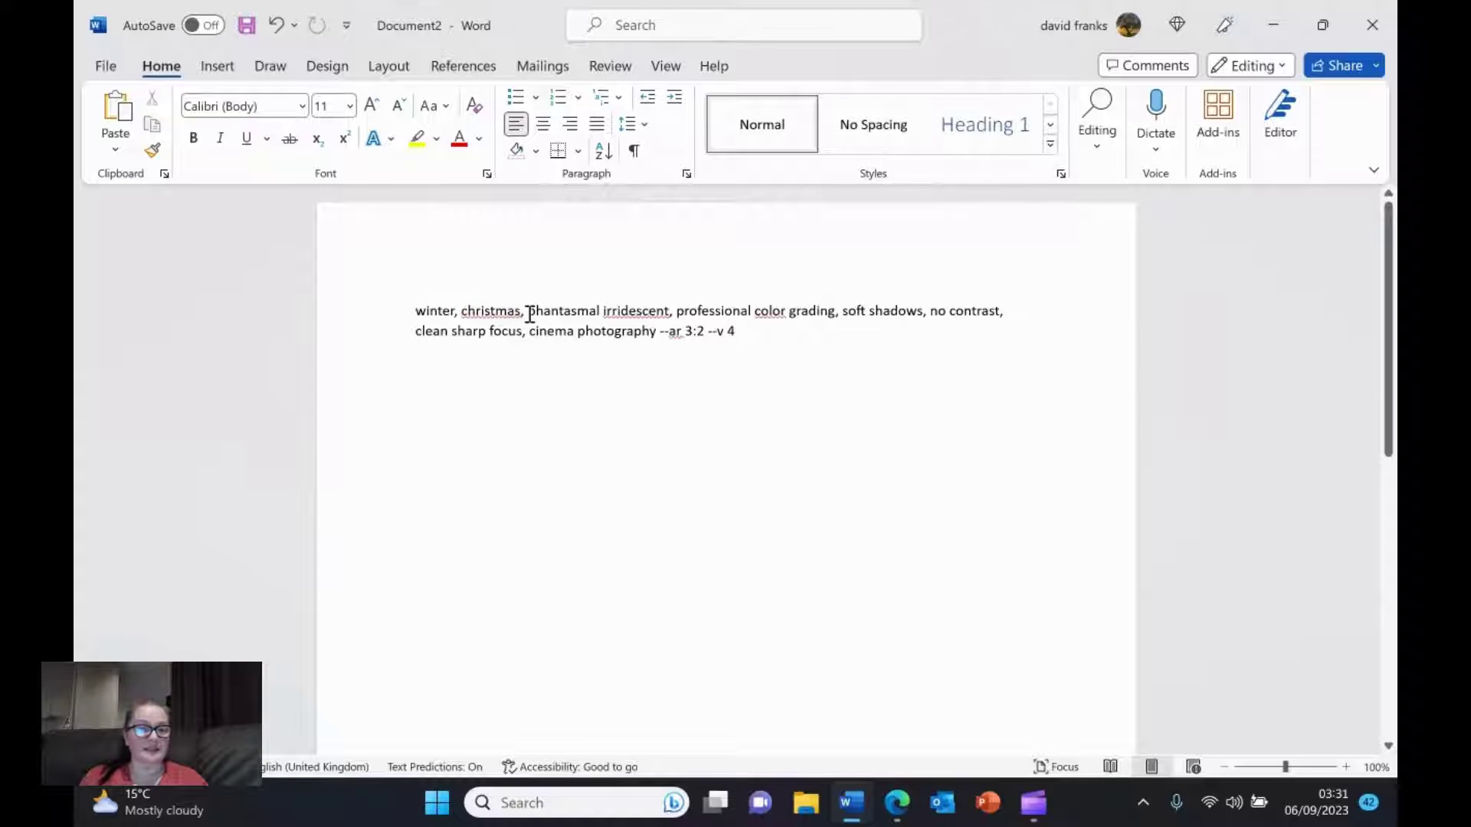
{"action": "left_click_drag", "start_coordinate": [530, 313], "coordinate": [425, 312]}
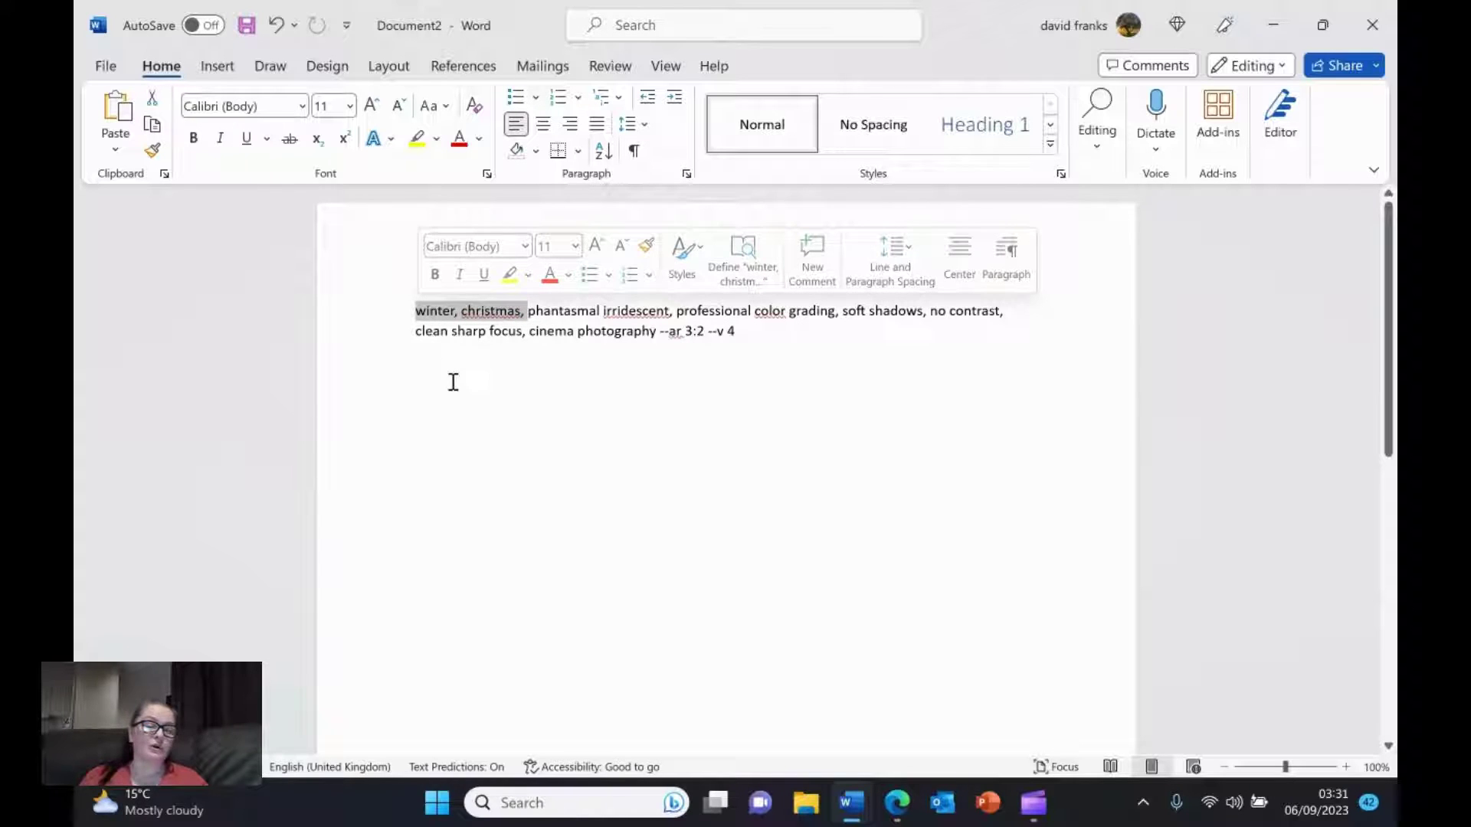
{"action": "left_click", "coordinate": [548, 368]}
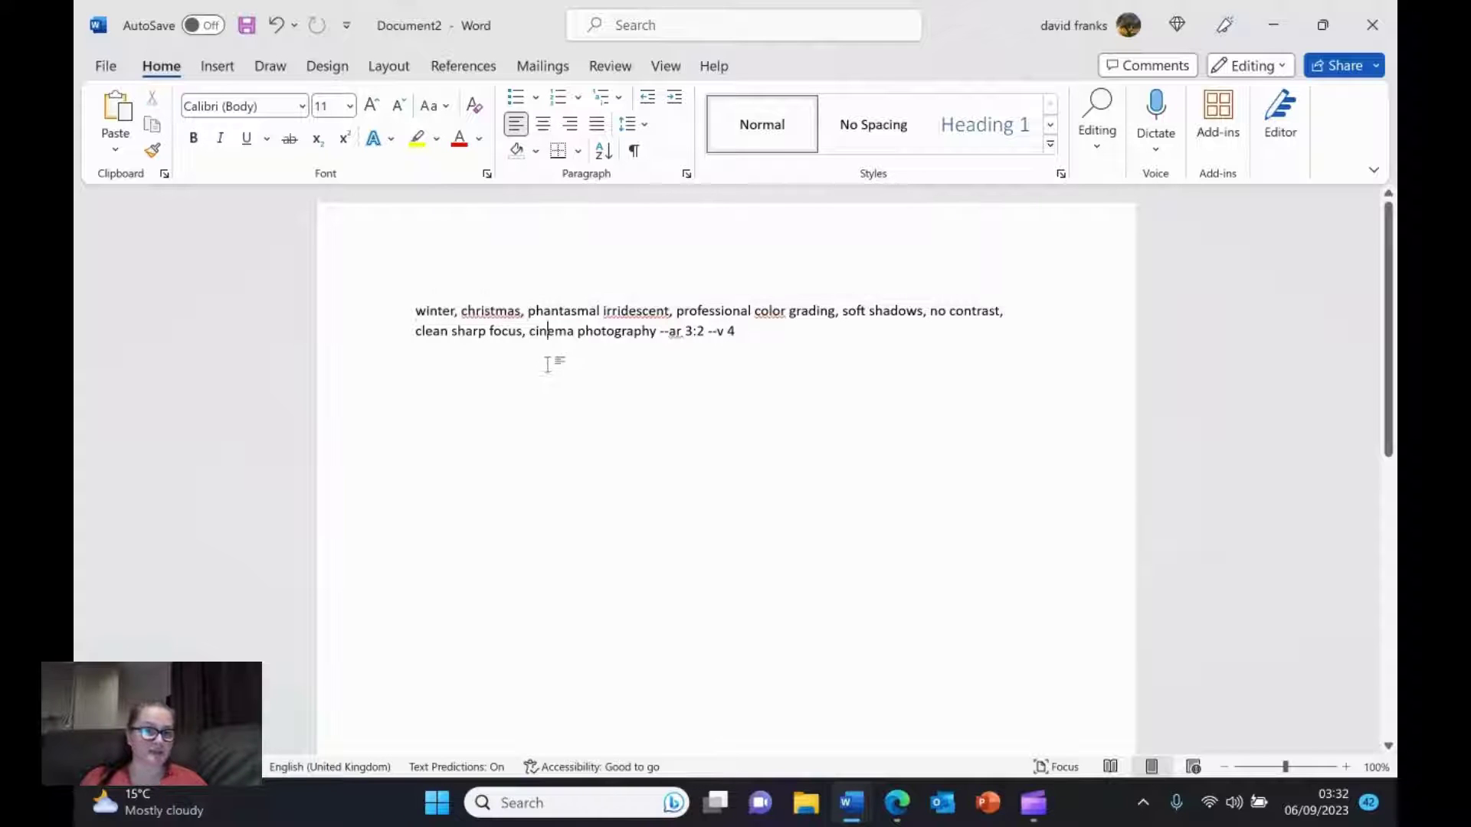
{"action": "left_click", "coordinate": [897, 803]}
Step: View the winter cabin image full size in the browser, then close it
{"action": "left_click", "coordinate": [645, 455]}
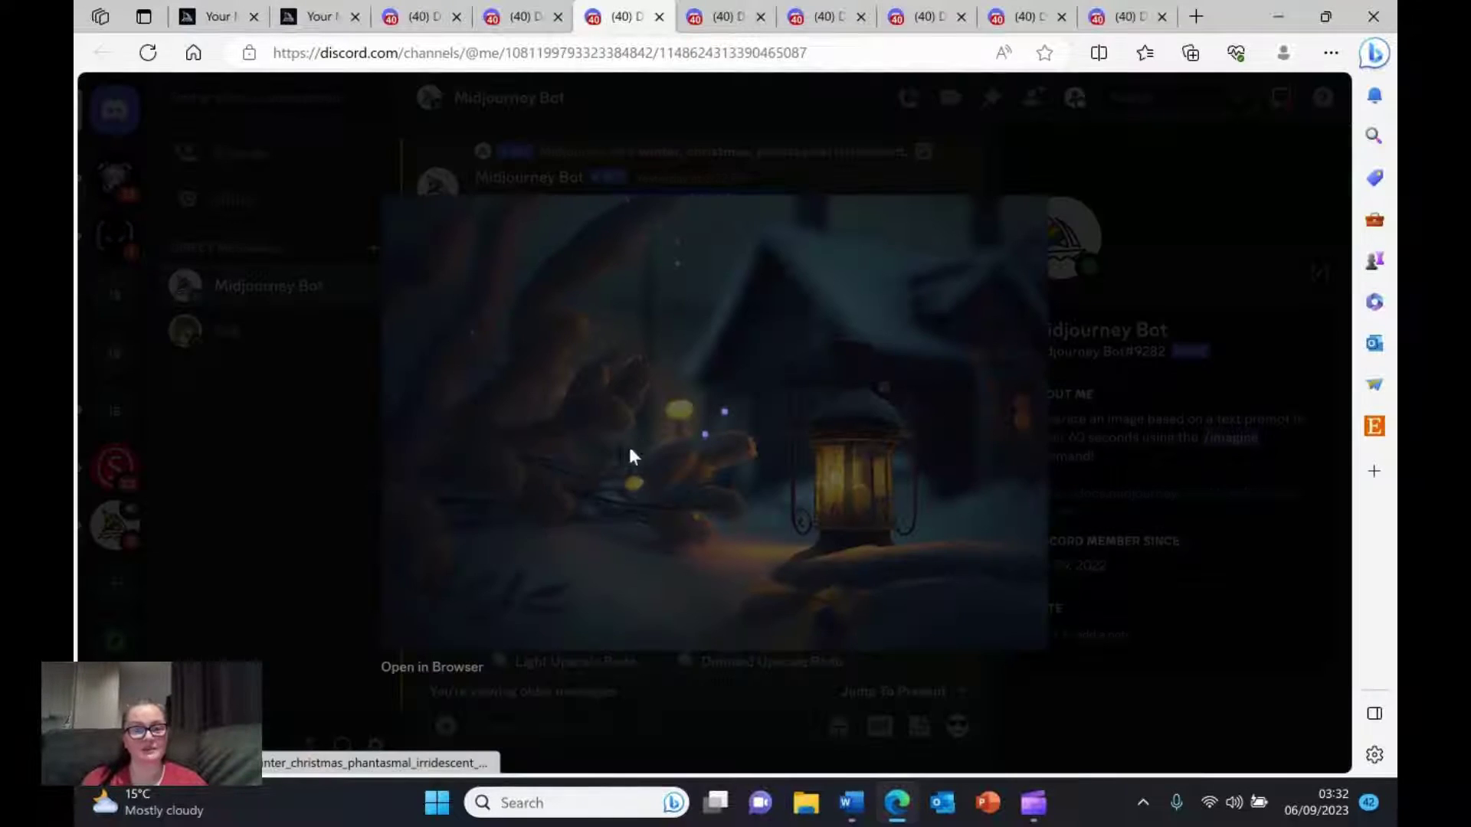
{"action": "left_click", "coordinate": [443, 665]}
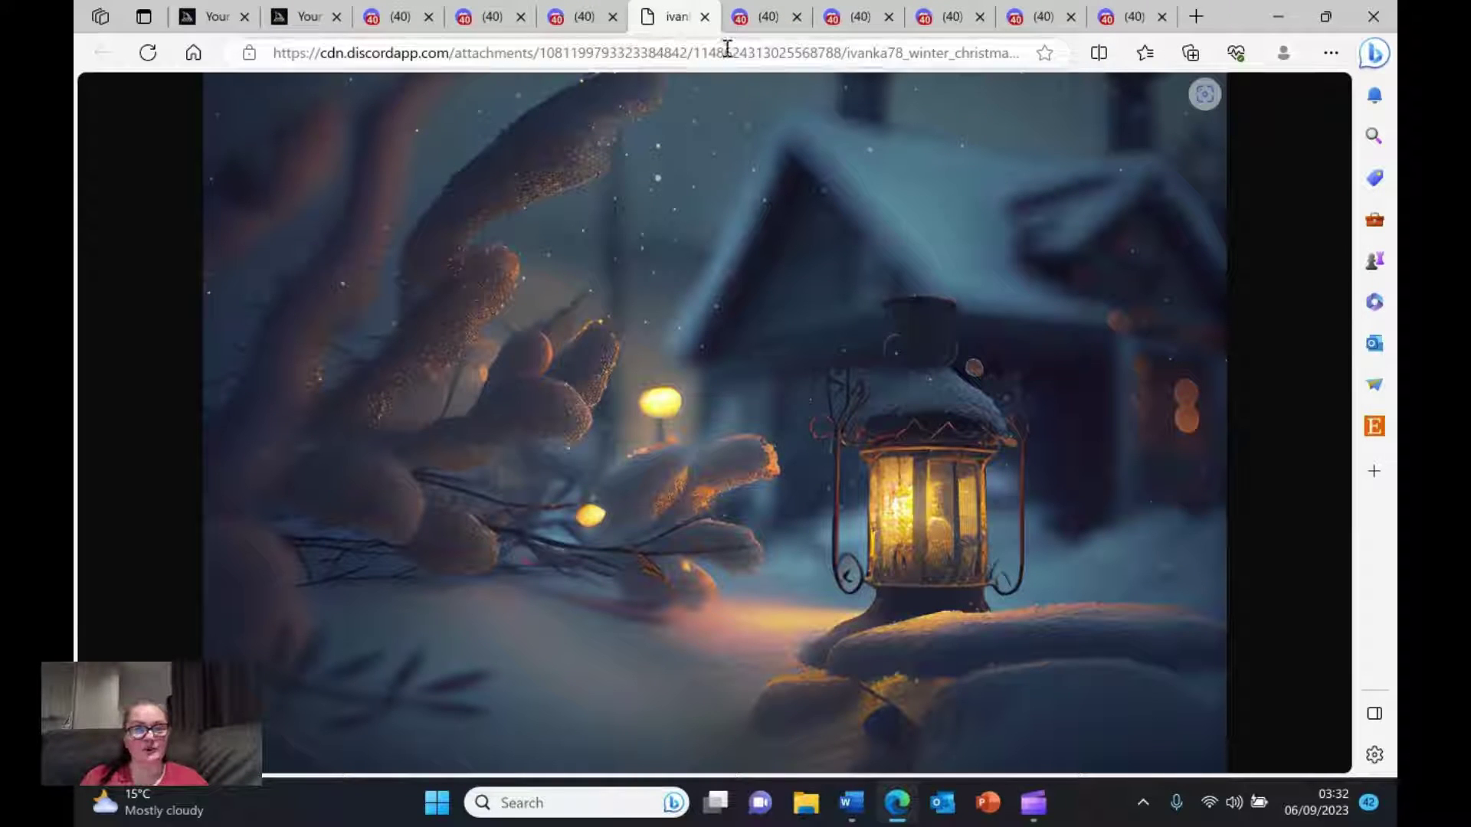
{"action": "left_click", "coordinate": [705, 16]}
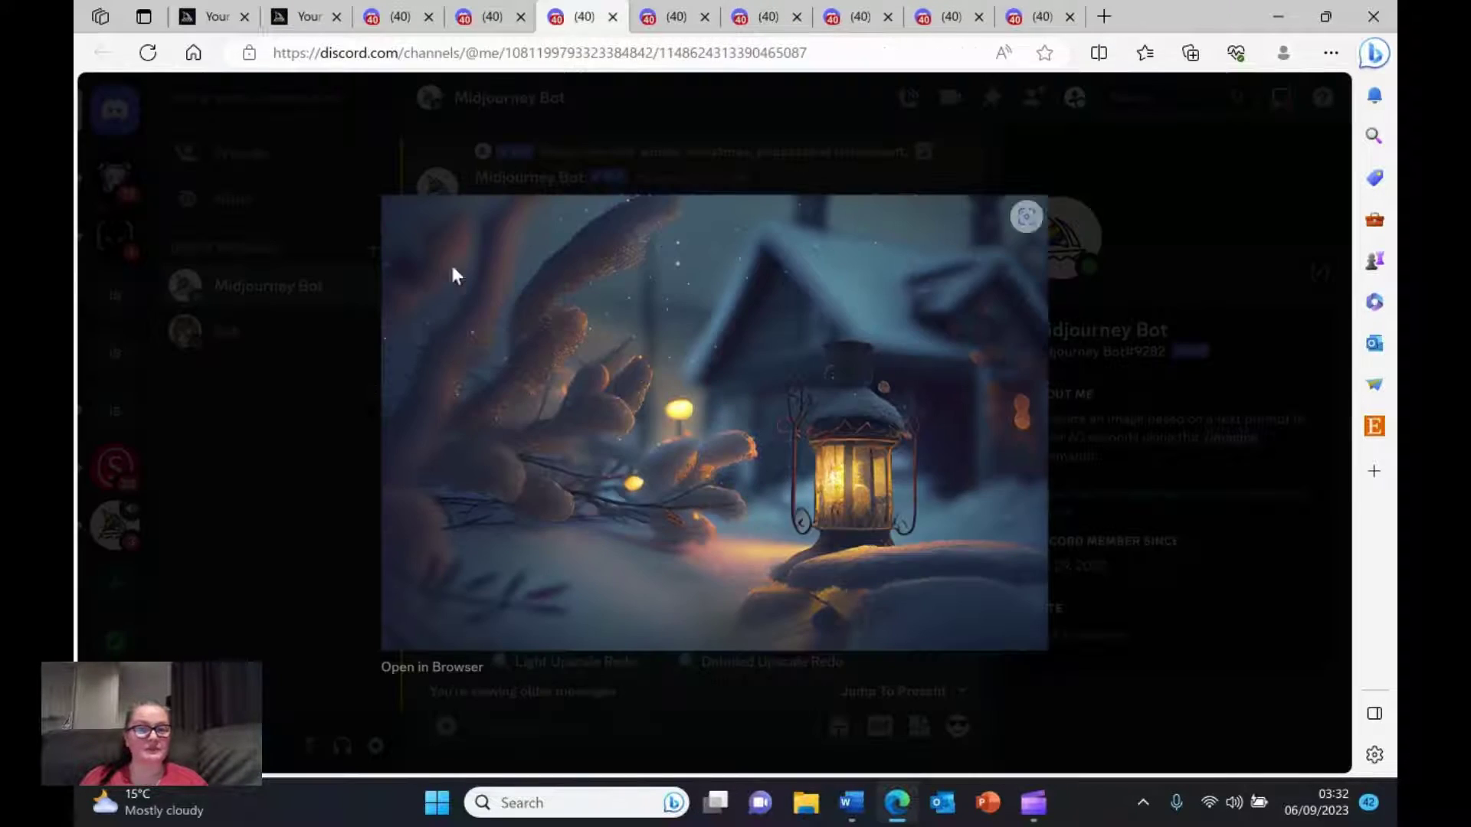
{"action": "left_click", "coordinate": [337, 420]}
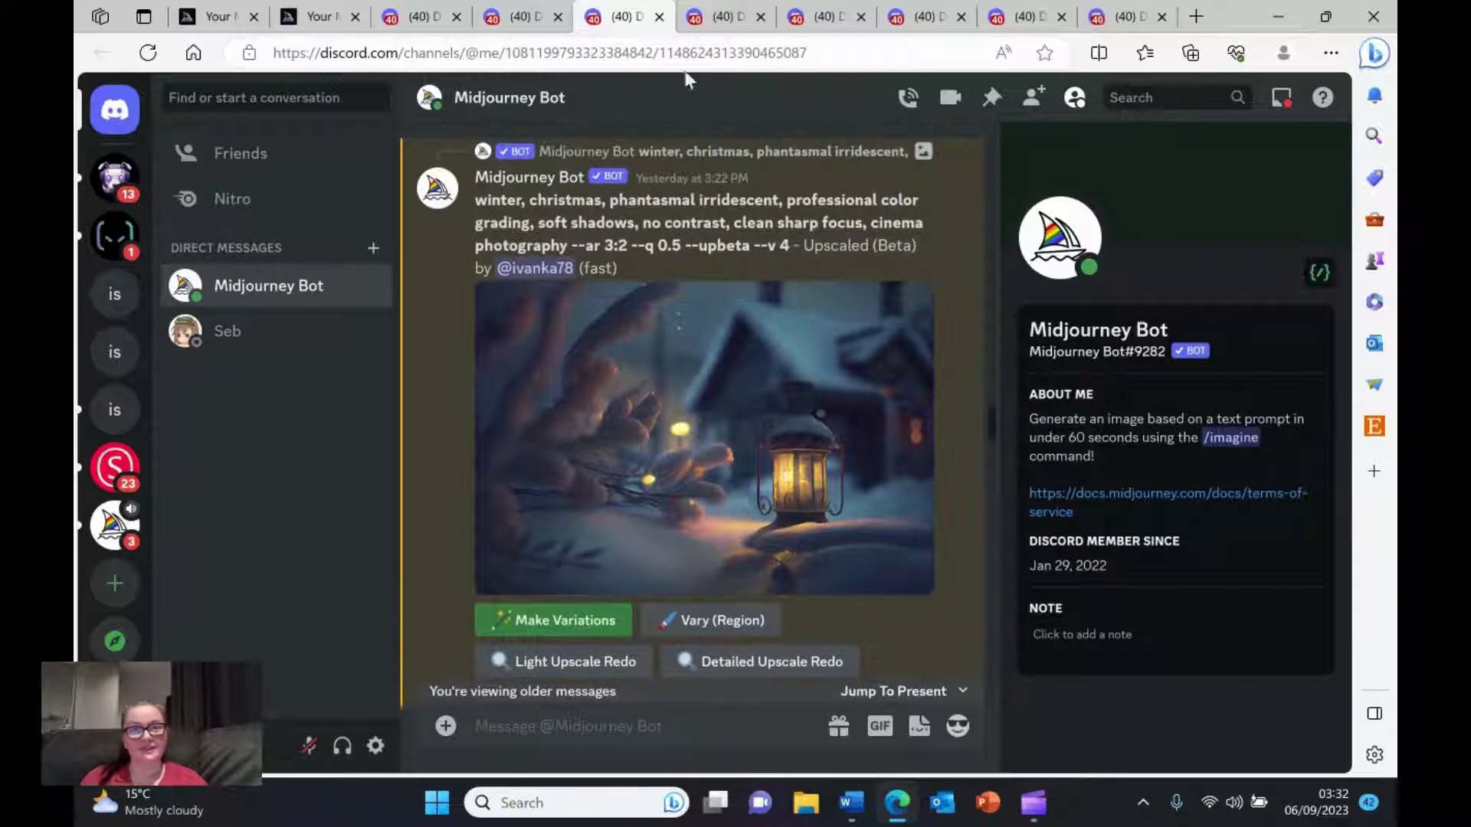
Step: View the pink snow-globe image full size, then return to the Midjourney archive
{"action": "left_click", "coordinate": [724, 16]}
{"action": "scroll", "coordinate": [781, 486], "scroll_direction": "down", "scroll_amount": 2}
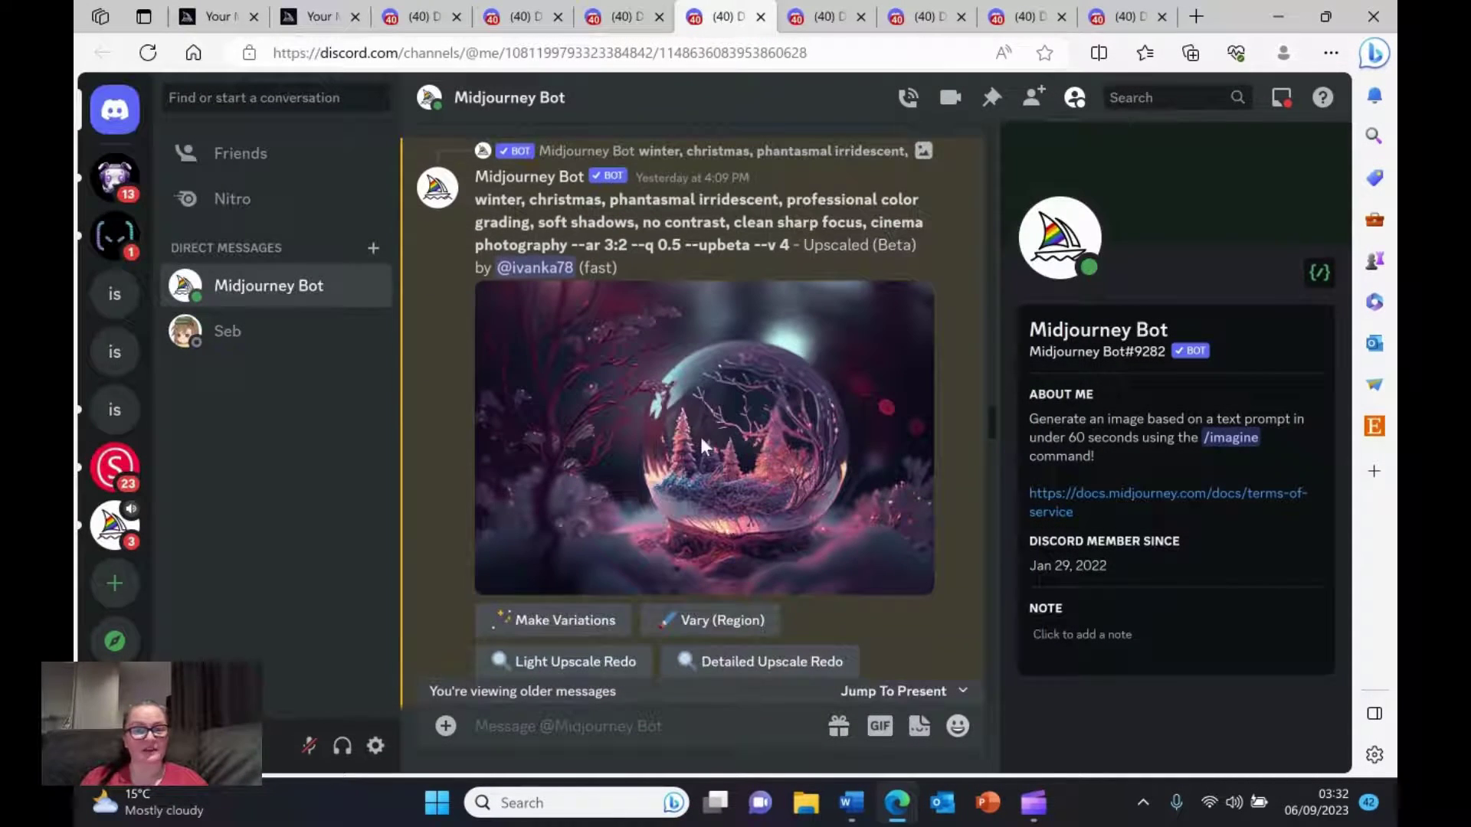
{"action": "left_click", "coordinate": [643, 442]}
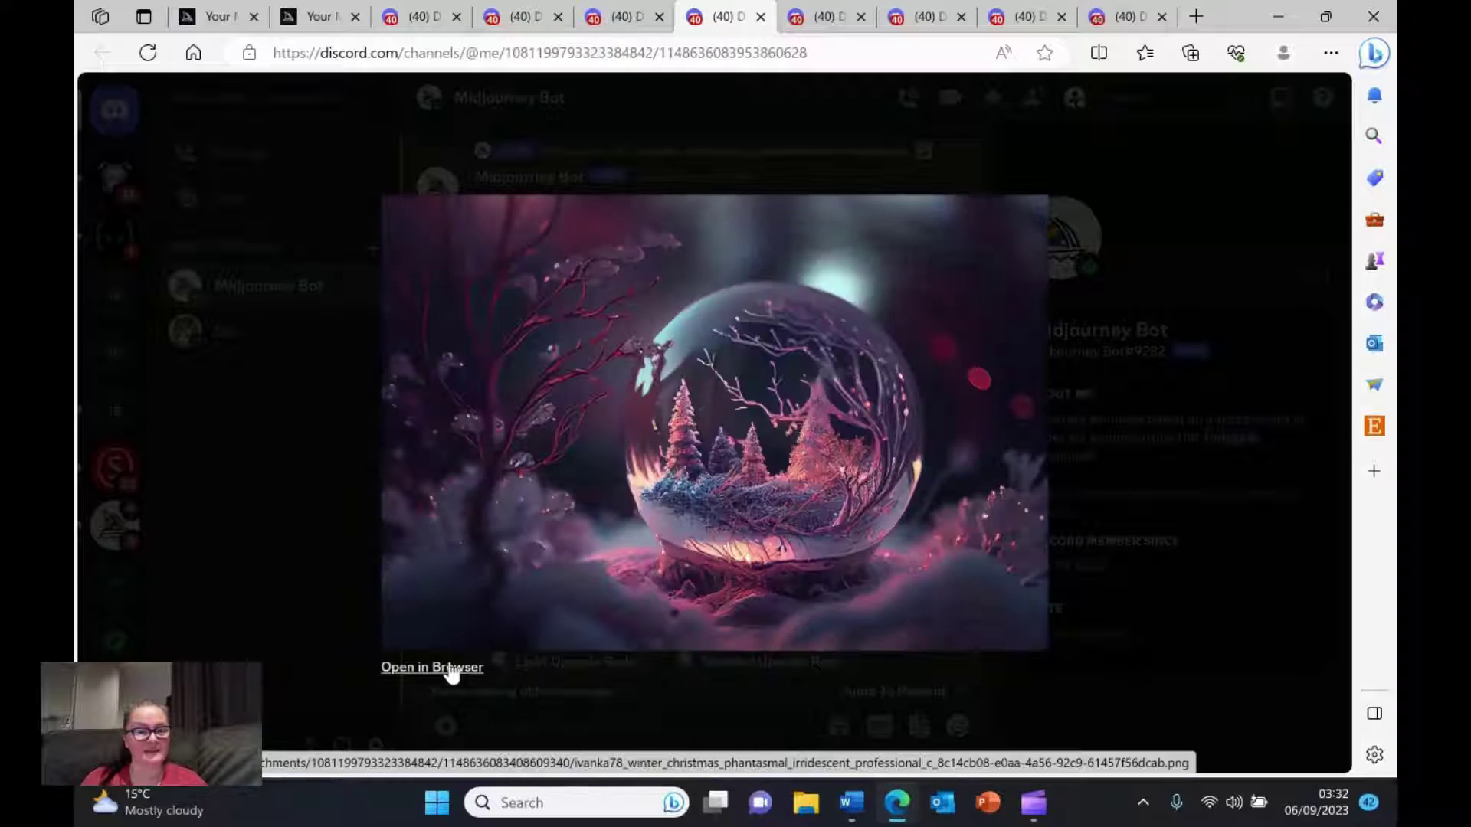
{"action": "left_click", "coordinate": [437, 668]}
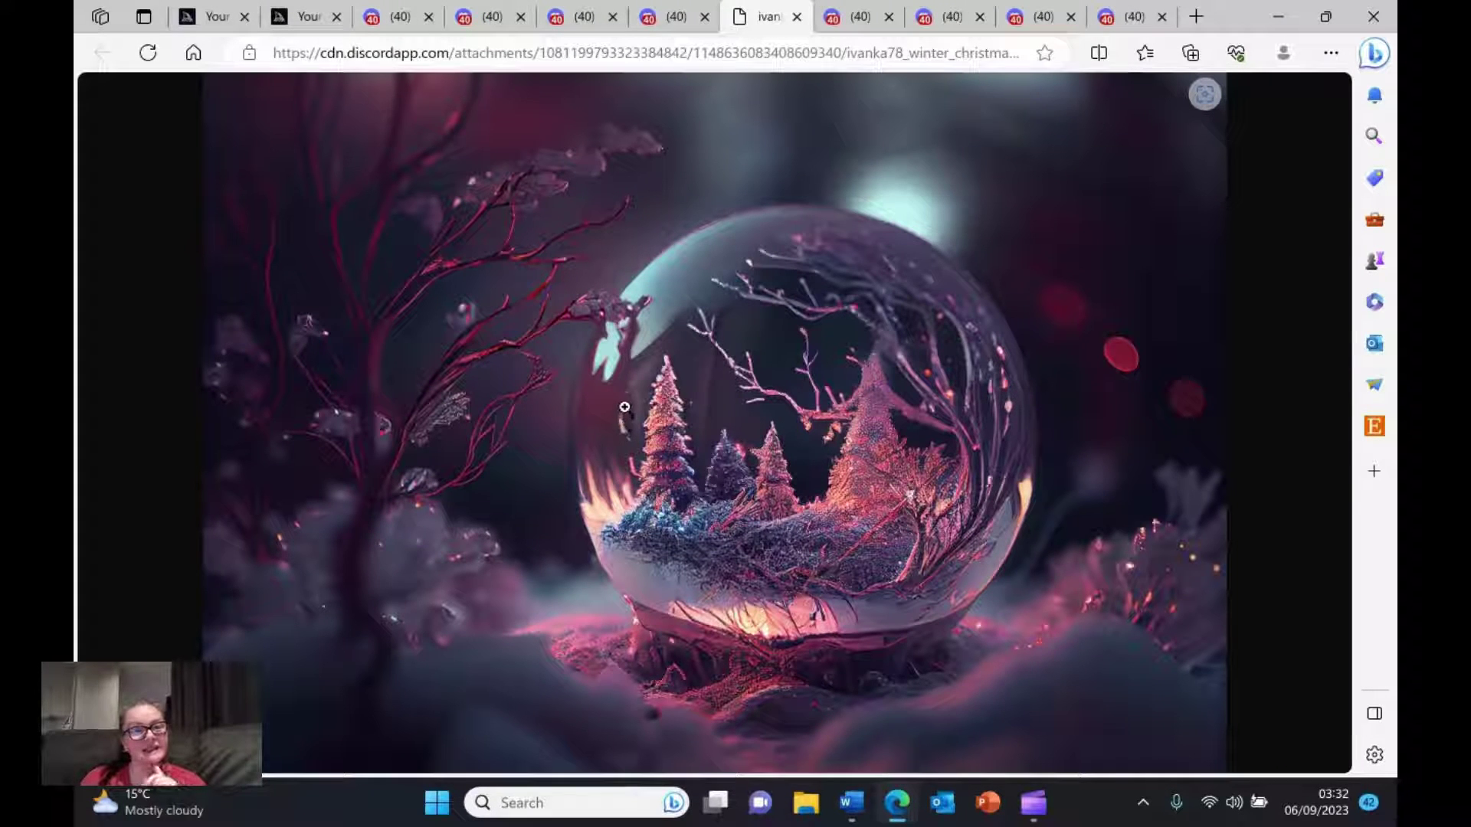
{"action": "left_click", "coordinate": [796, 17]}
{"action": "left_click", "coordinate": [332, 485]}
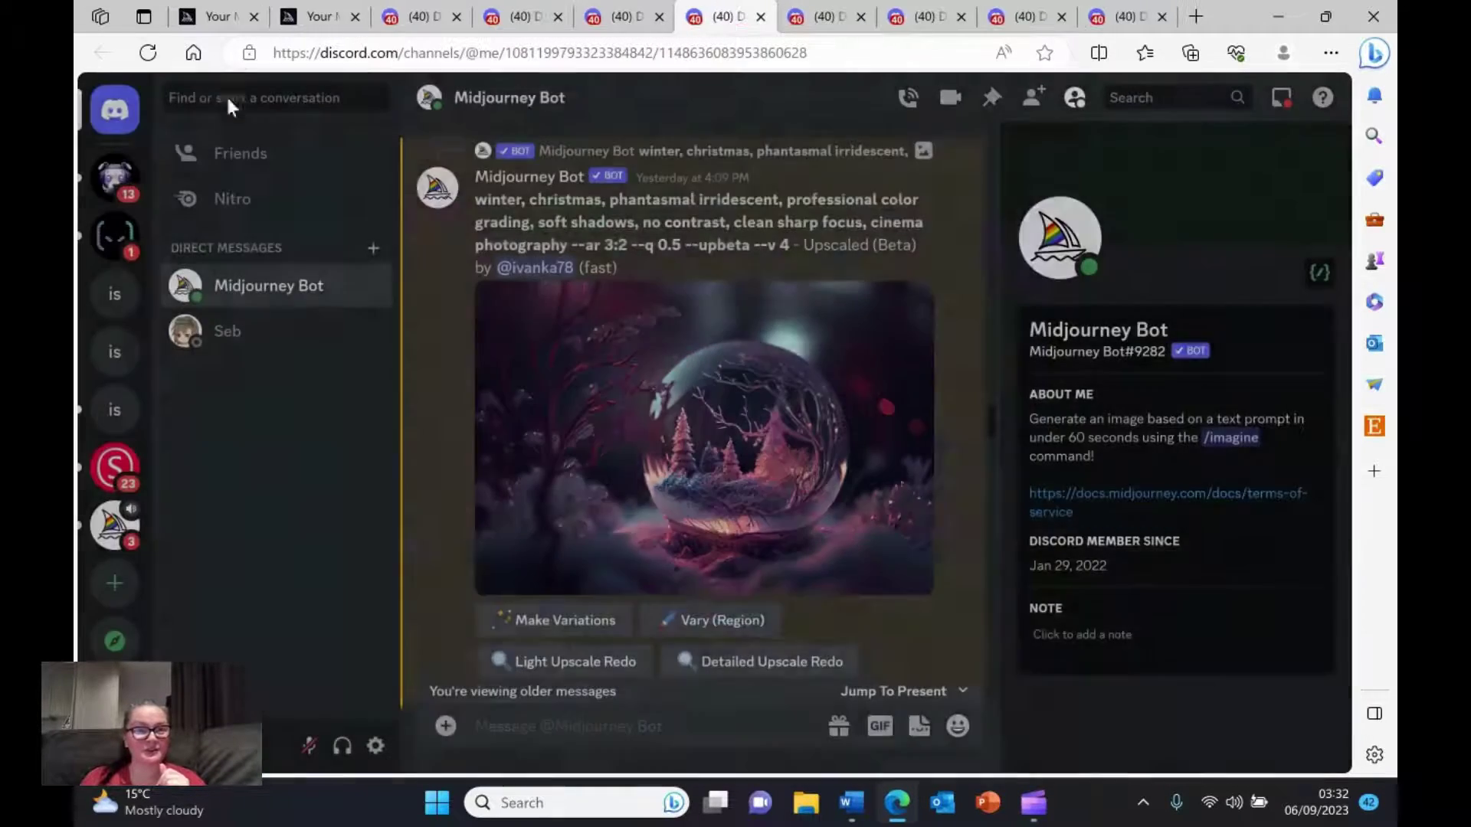
{"action": "left_click", "coordinate": [308, 17]}
{"action": "left_click", "coordinate": [218, 16]}
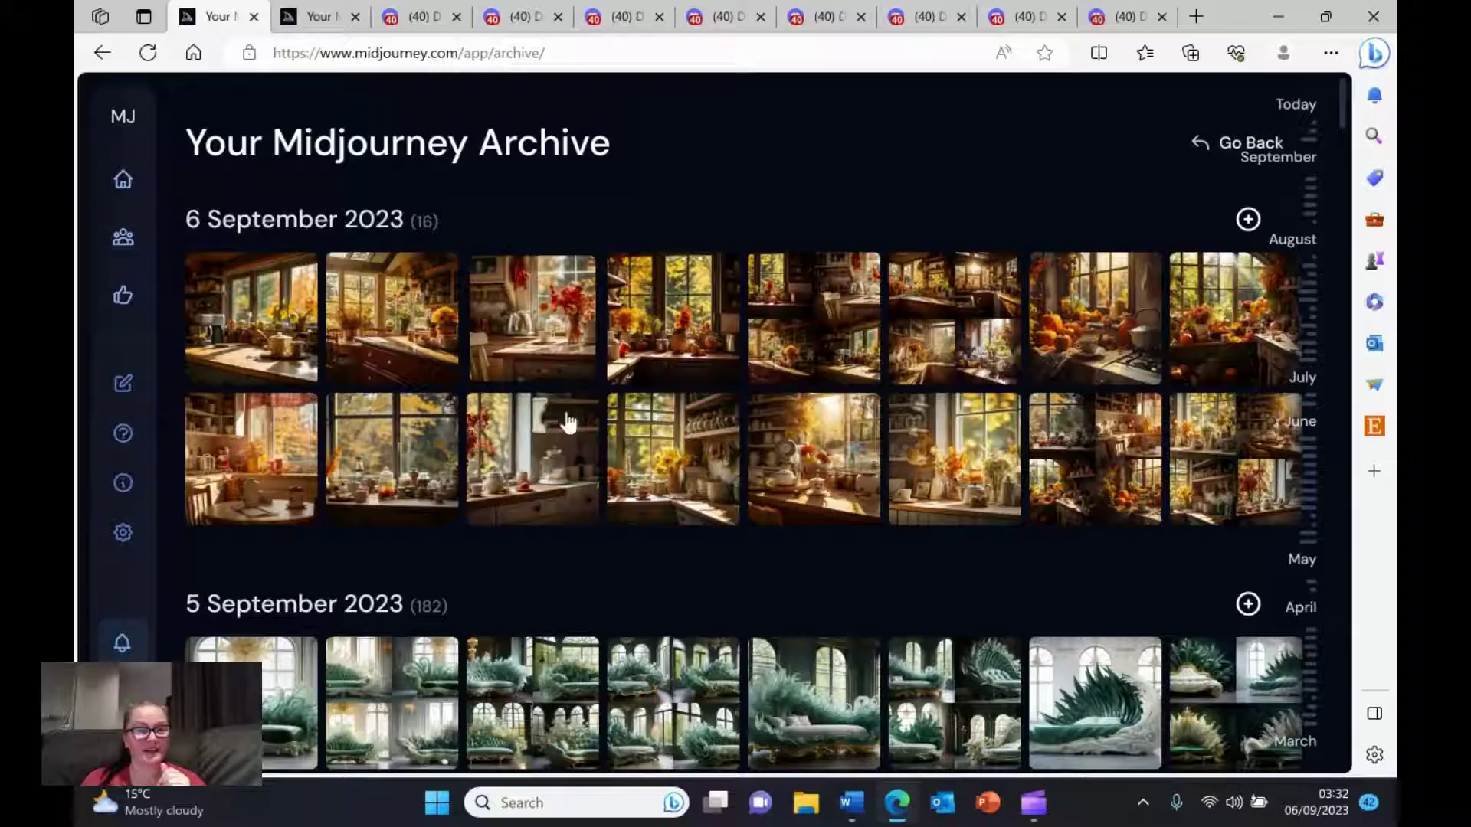
{"action": "scroll", "coordinate": [565, 418], "scroll_direction": "down", "scroll_amount": 3}
{"action": "scroll", "coordinate": [626, 524], "scroll_direction": "down", "scroll_amount": 5}
{"action": "scroll", "coordinate": [626, 523], "scroll_direction": "down", "scroll_amount": 3}
{"action": "scroll", "coordinate": [632, 521], "scroll_direction": "down", "scroll_amount": 3}
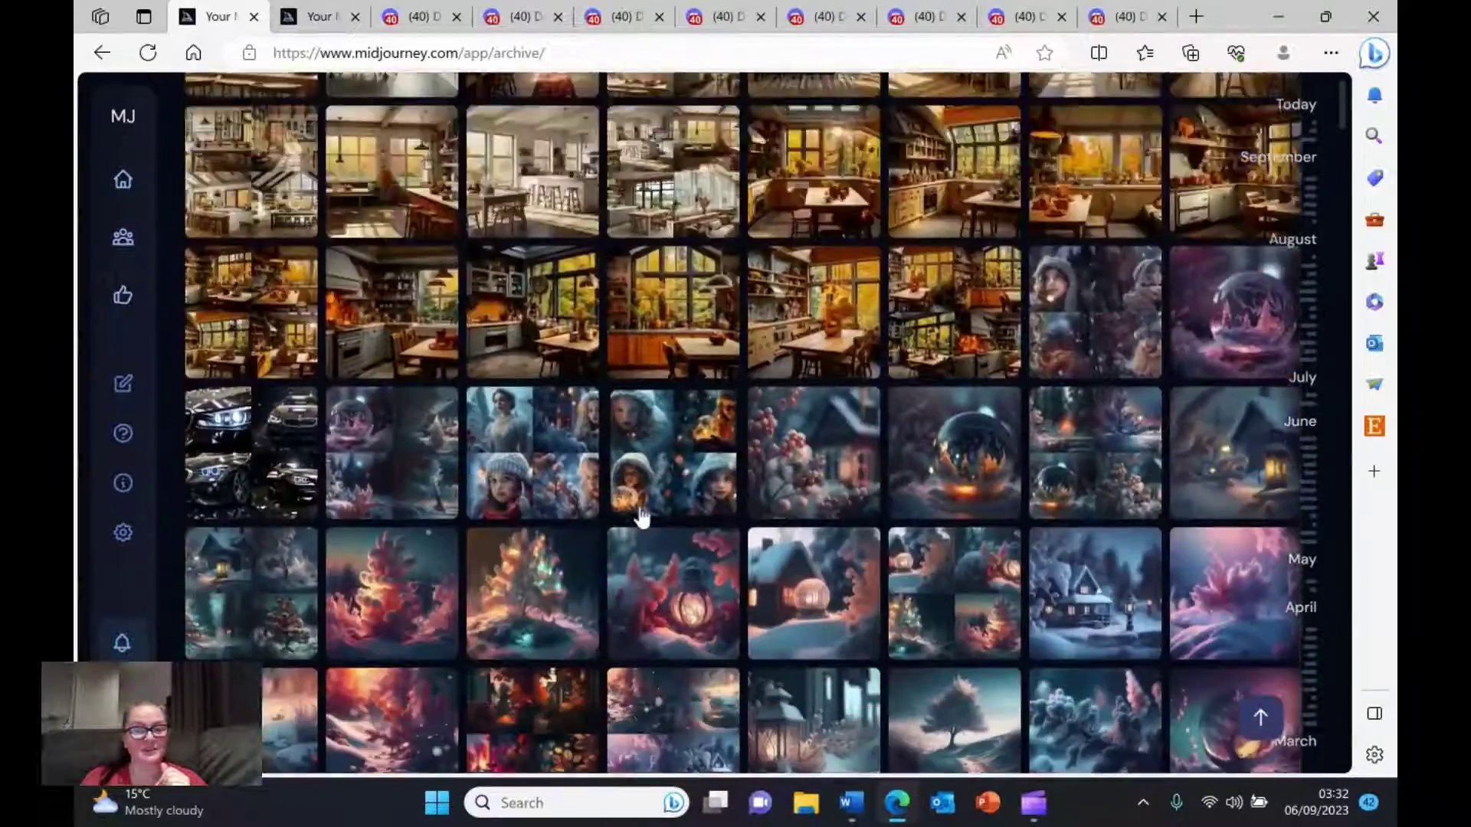
{"action": "scroll", "coordinate": [640, 518], "scroll_direction": "down", "scroll_amount": 3}
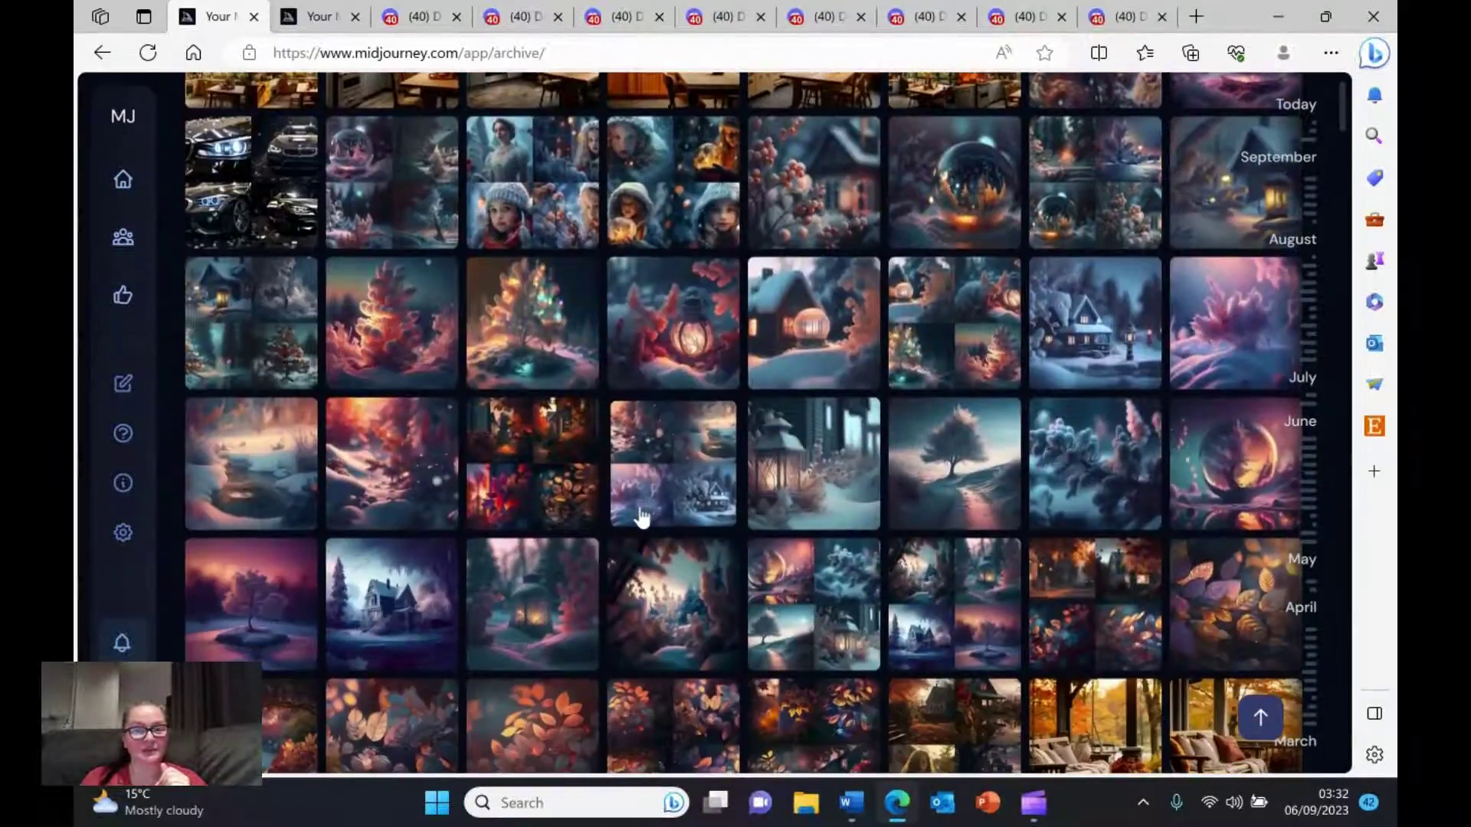
Step: Preview the four-girls portrait and crystal-ball jobs in the archive
{"action": "left_click", "coordinate": [652, 196]}
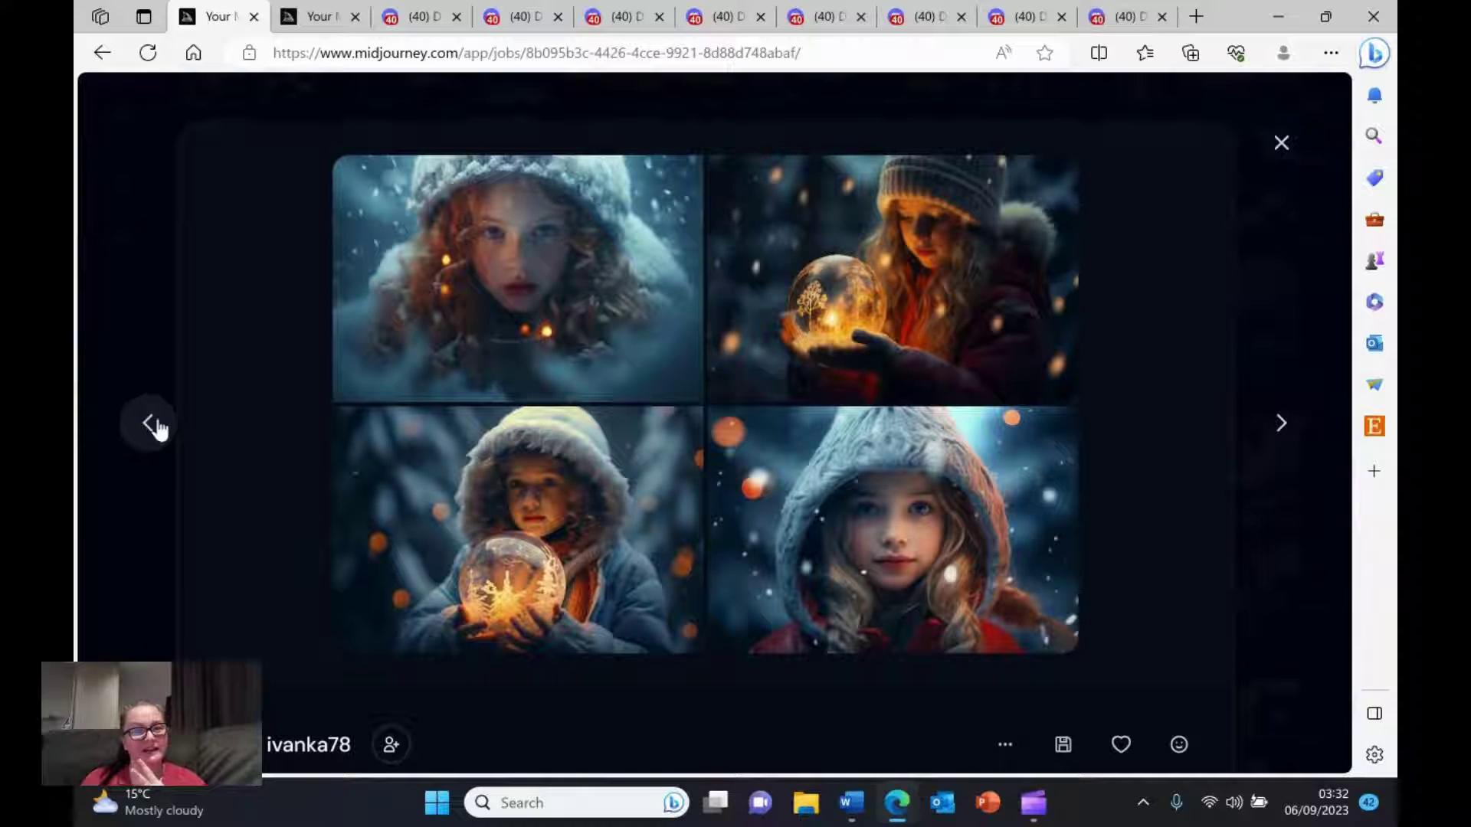
{"action": "left_click", "coordinate": [1280, 423]}
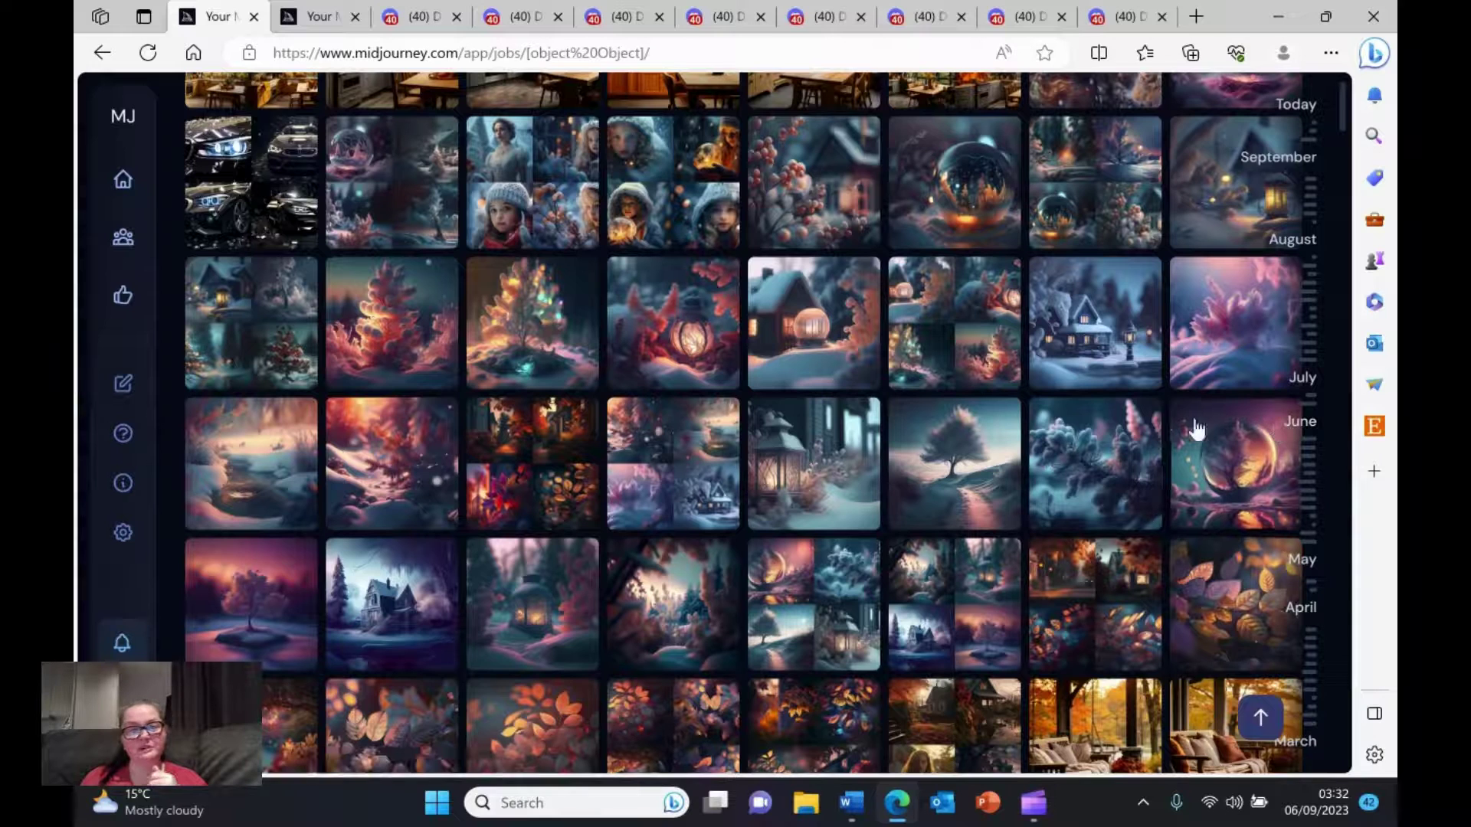
{"action": "scroll", "coordinate": [920, 518], "scroll_direction": "up", "scroll_amount": 2}
{"action": "left_click", "coordinate": [515, 396]}
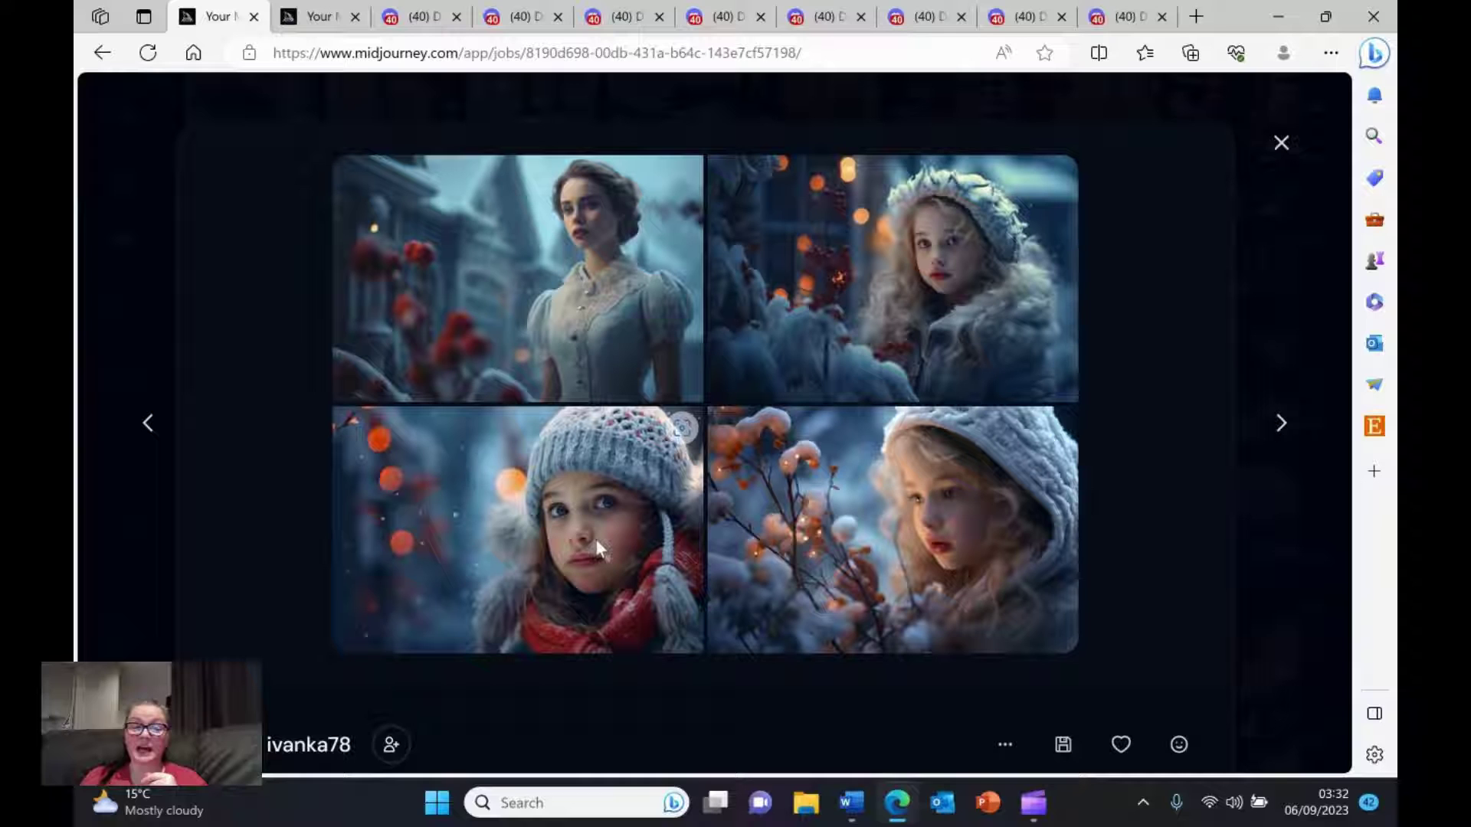
{"action": "mouse_move", "coordinate": [892, 530]}
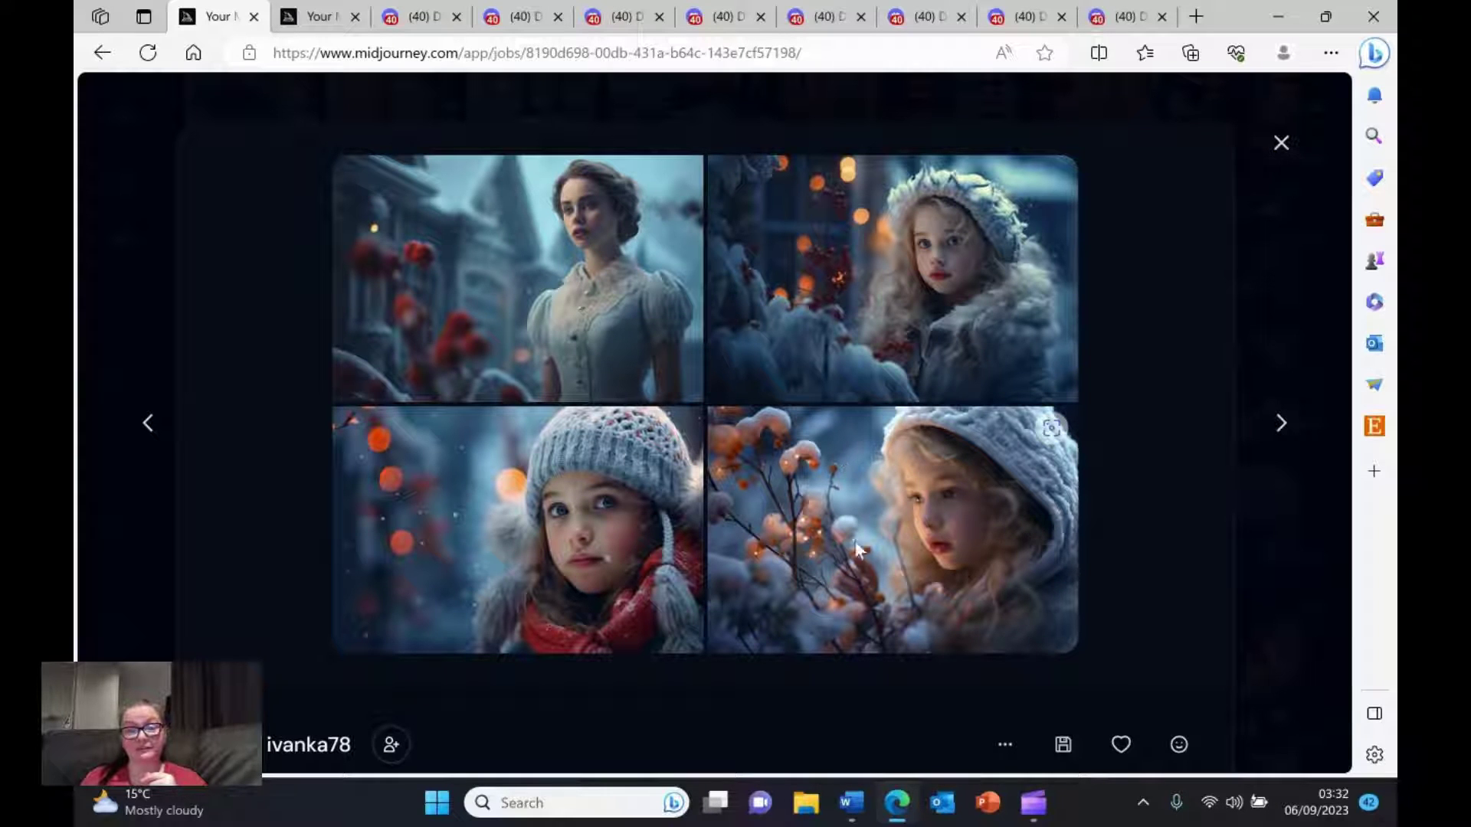
{"action": "left_click", "coordinate": [1281, 146]}
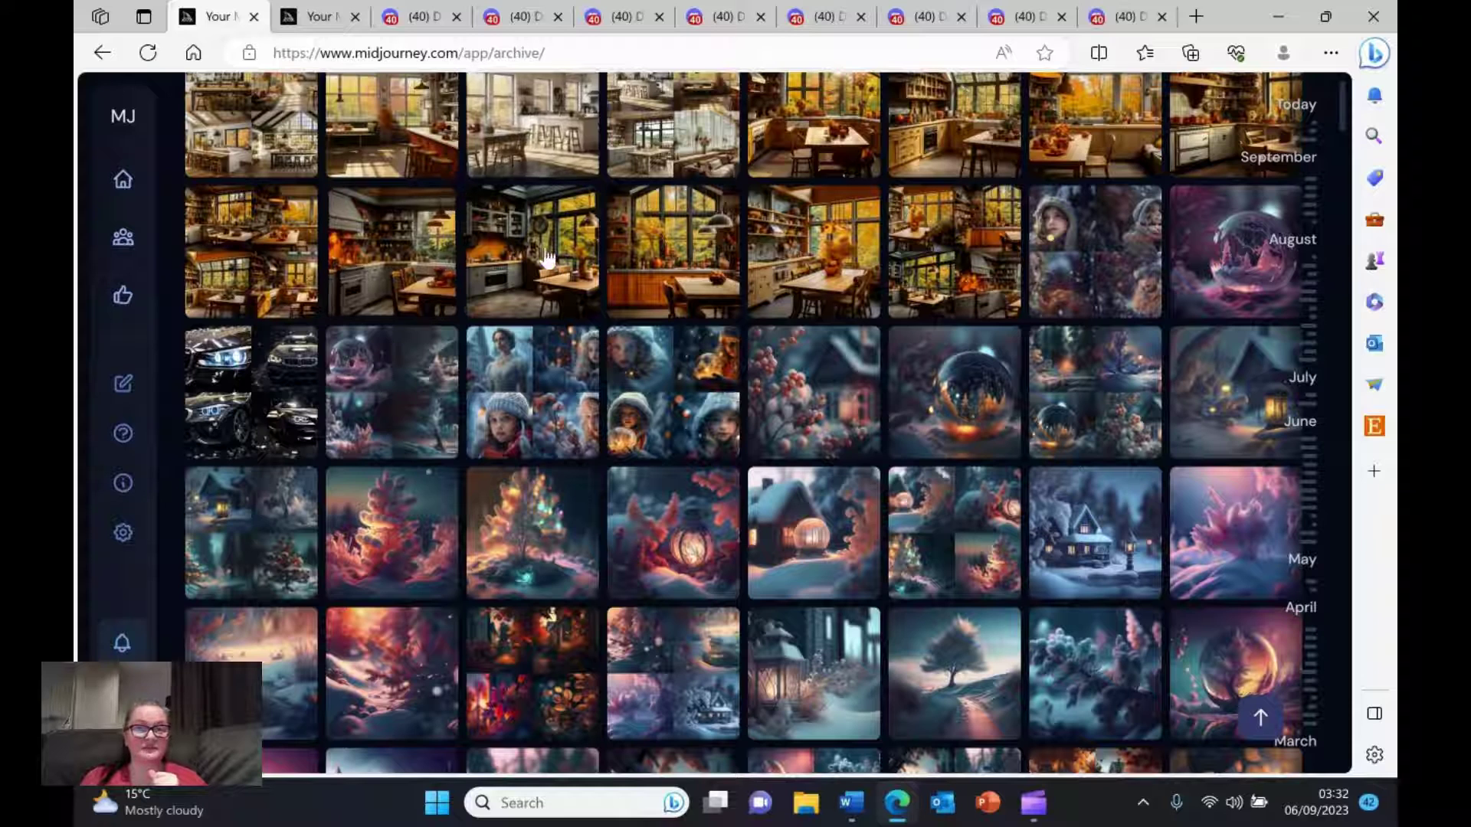
{"action": "left_click", "coordinate": [955, 396]}
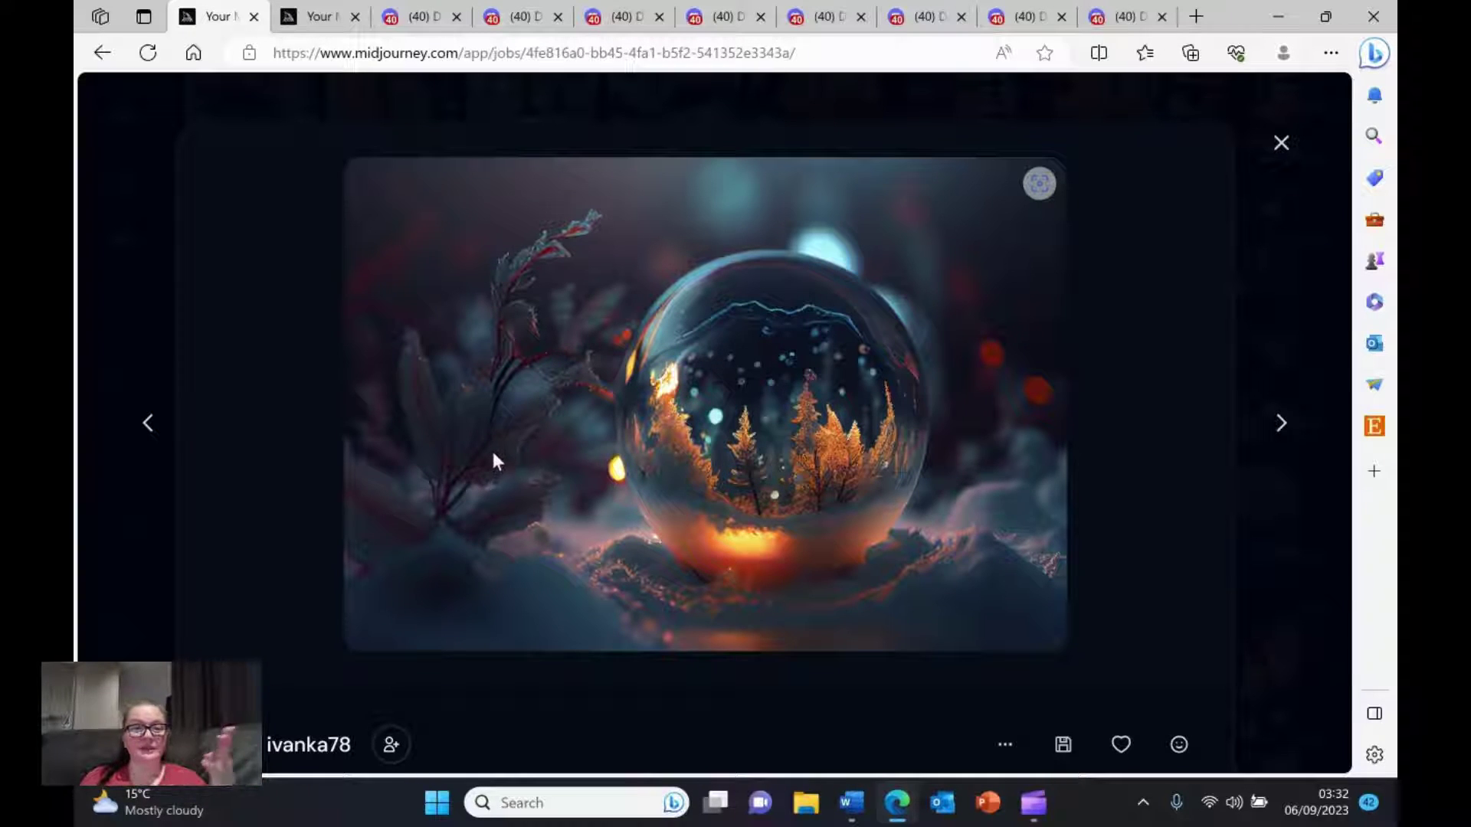
{"action": "left_click", "coordinate": [1278, 147]}
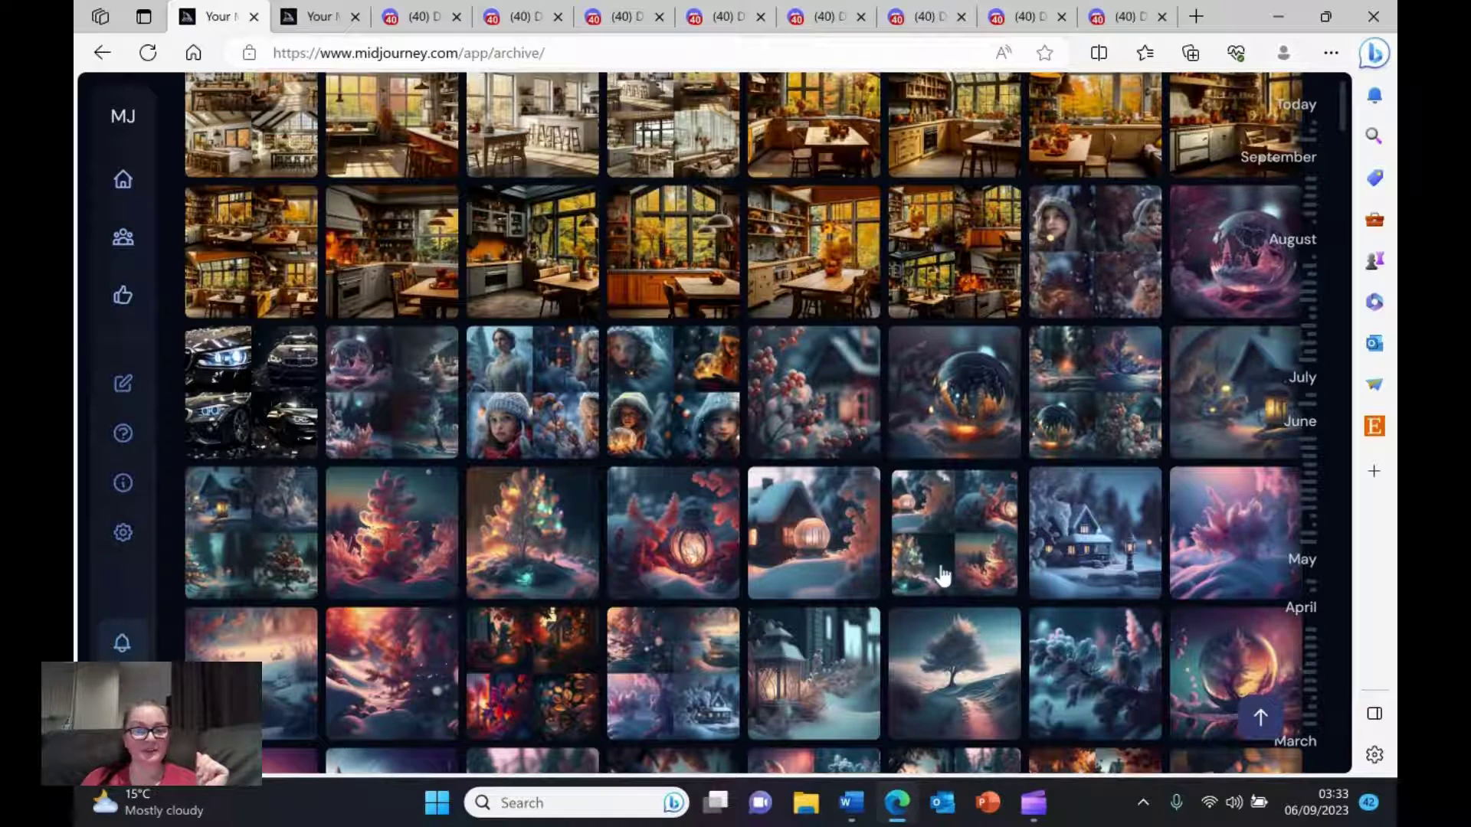
{"action": "scroll", "coordinate": [941, 575], "scroll_direction": "down", "scroll_amount": 2}
Step: Preview the lantern job, then send the snowy-stream job to Discord from its options menu
{"action": "left_click", "coordinate": [796, 461]}
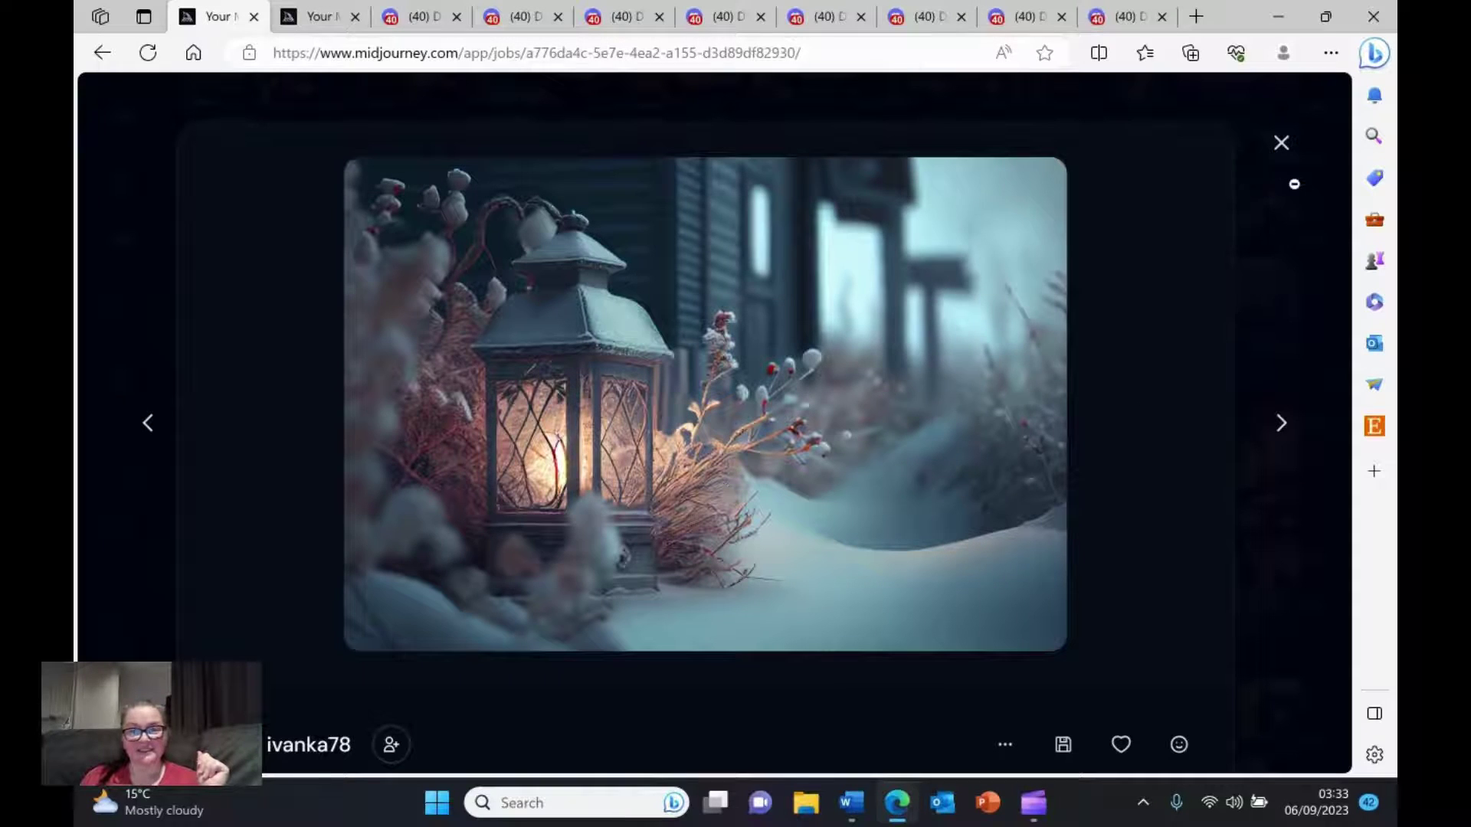
{"action": "left_click", "coordinate": [1285, 151]}
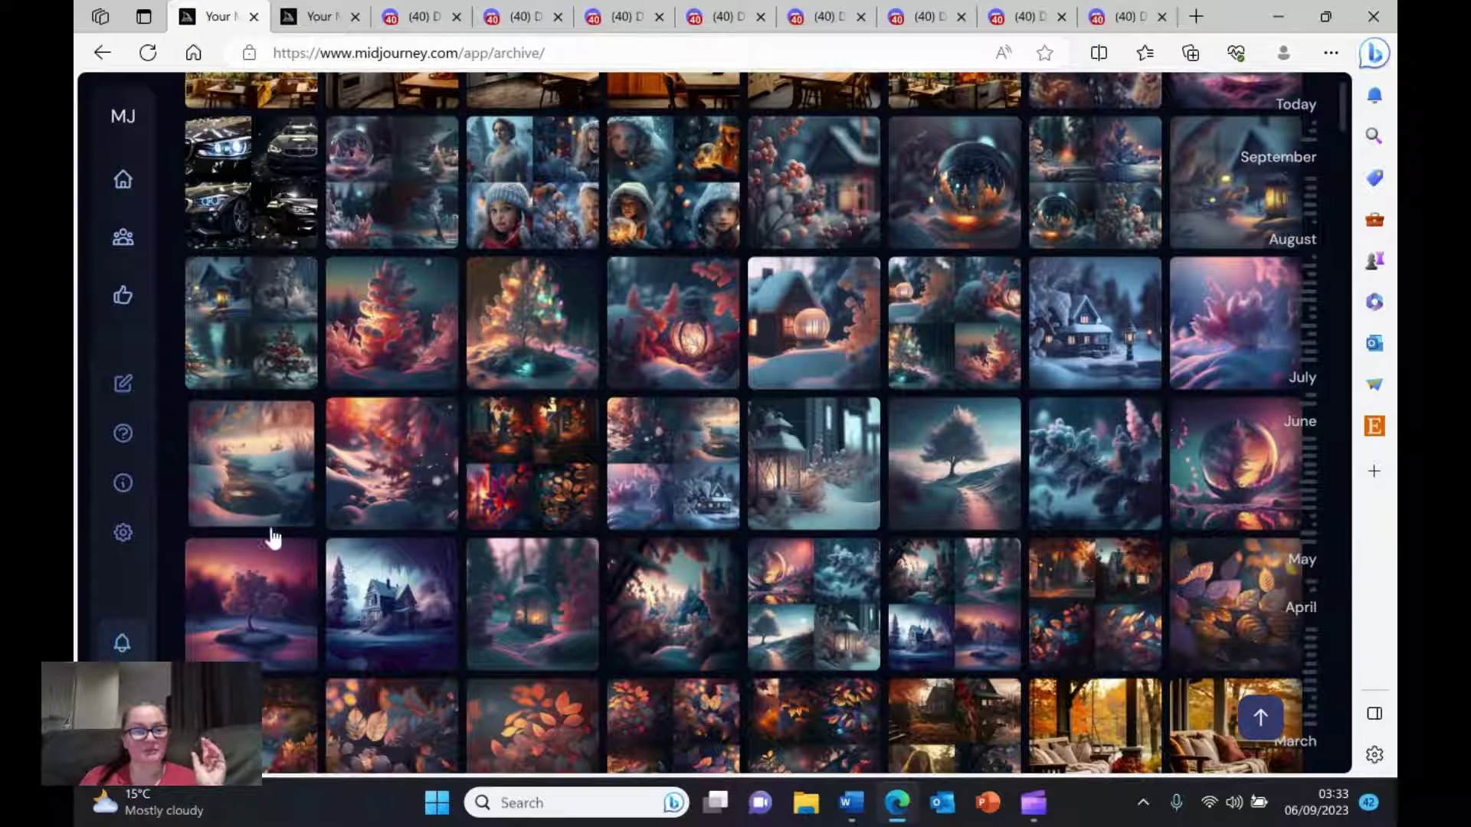
{"action": "left_click", "coordinate": [252, 466]}
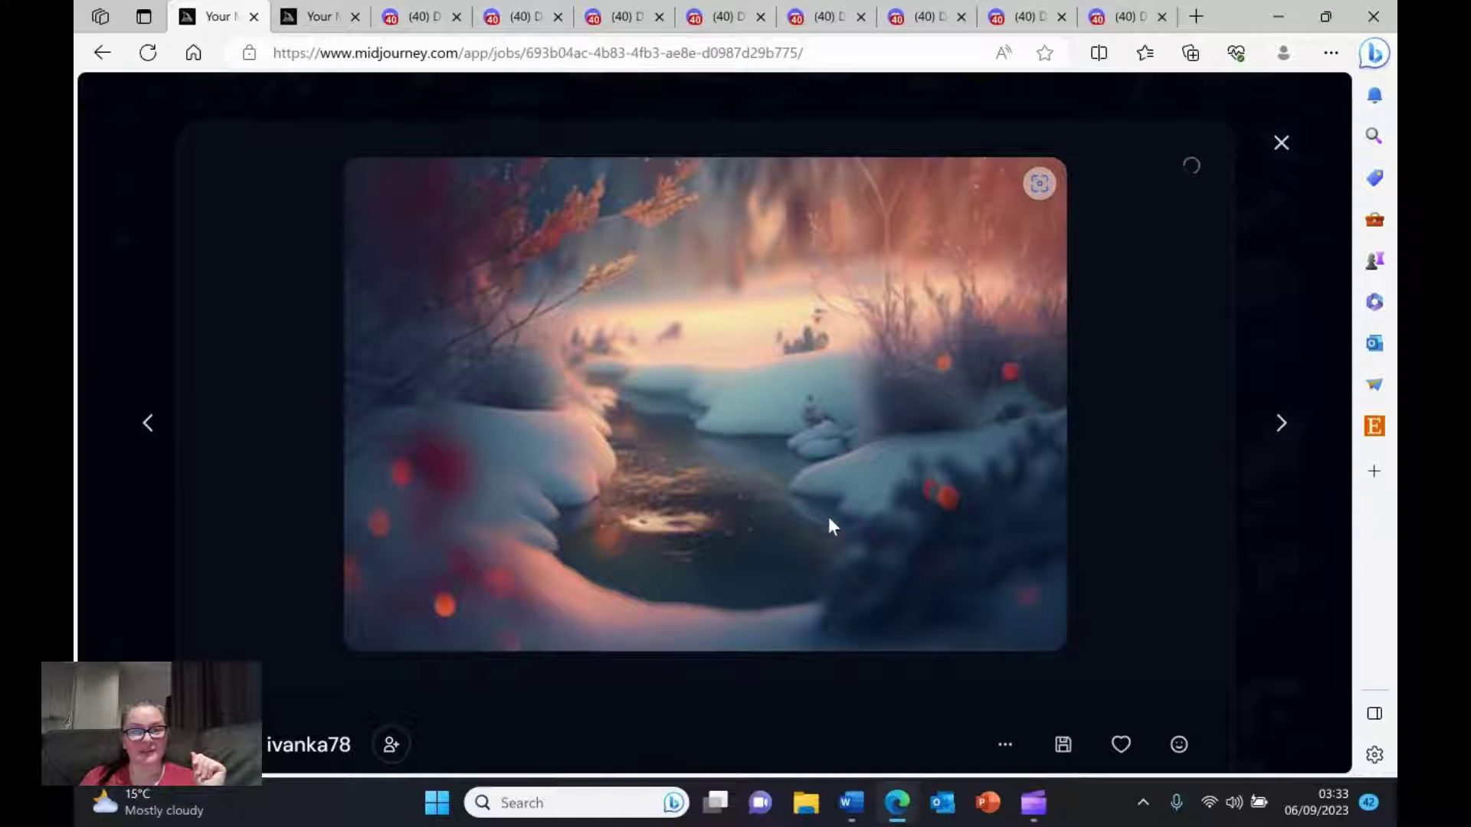
{"action": "left_click", "coordinate": [1279, 144]}
{"action": "left_click", "coordinate": [260, 491]}
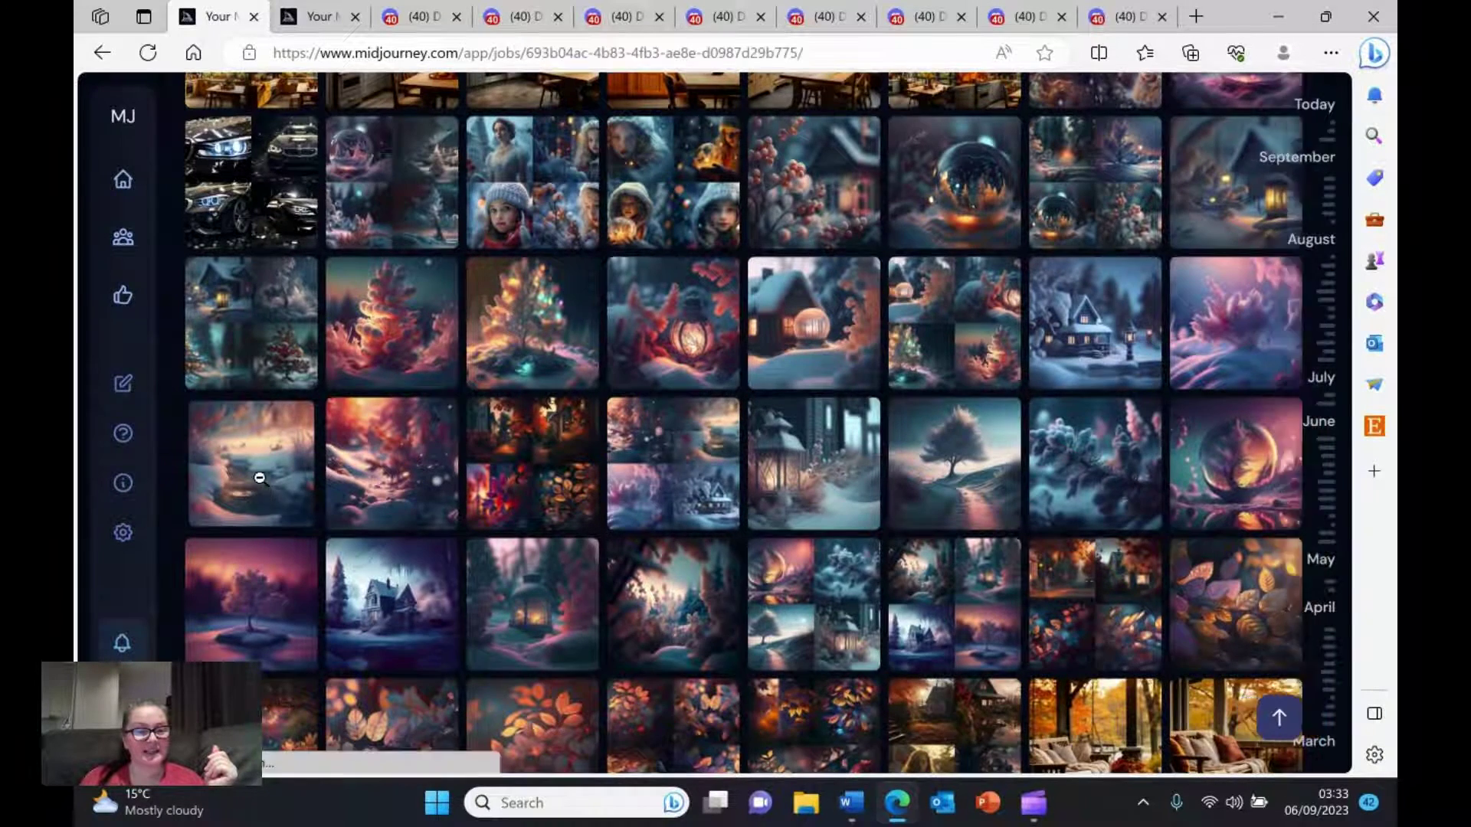
{"action": "left_click", "coordinate": [1007, 744]}
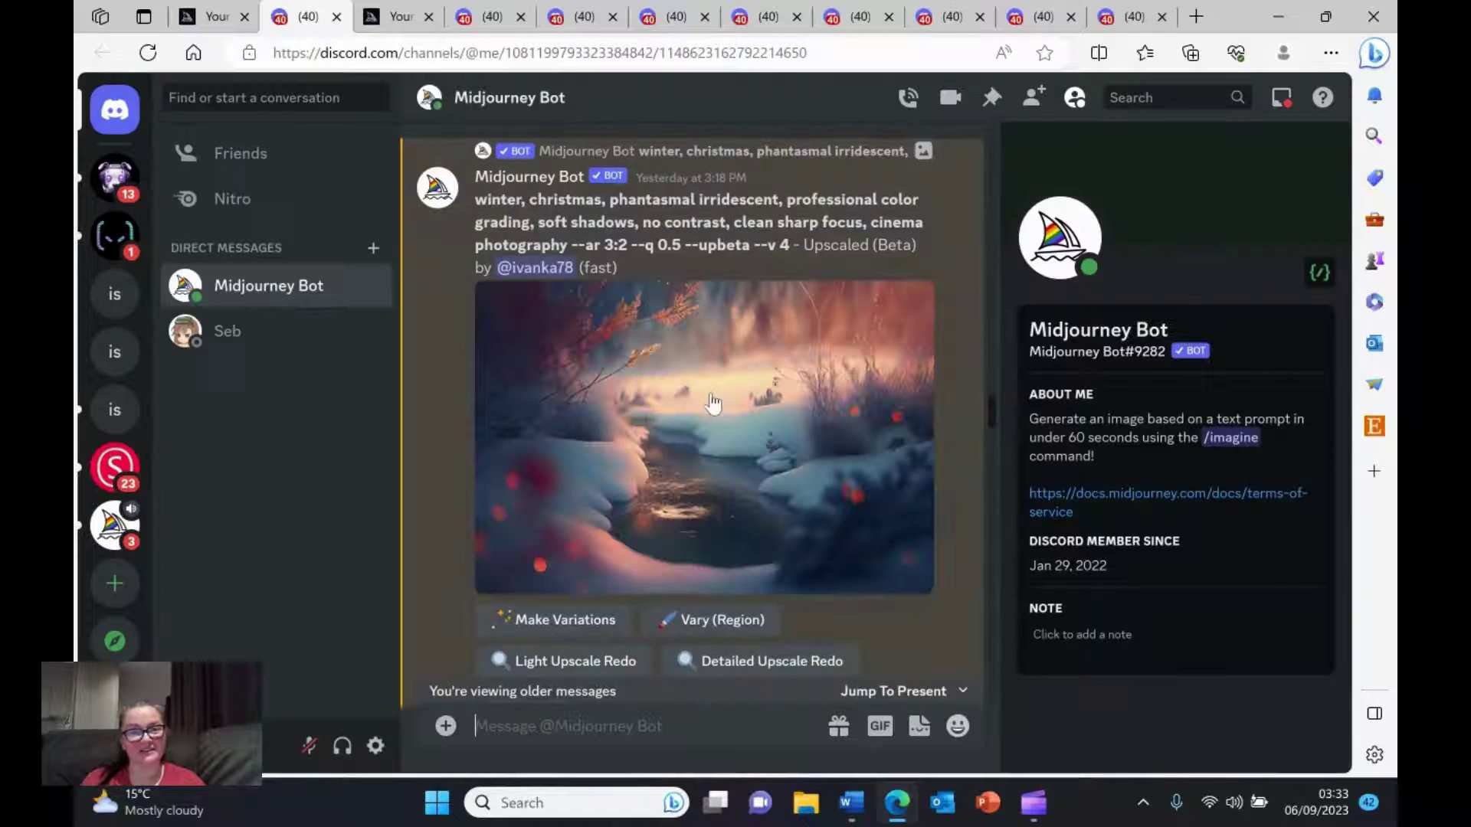
{"action": "scroll", "coordinate": [710, 397], "scroll_direction": "up", "scroll_amount": 1}
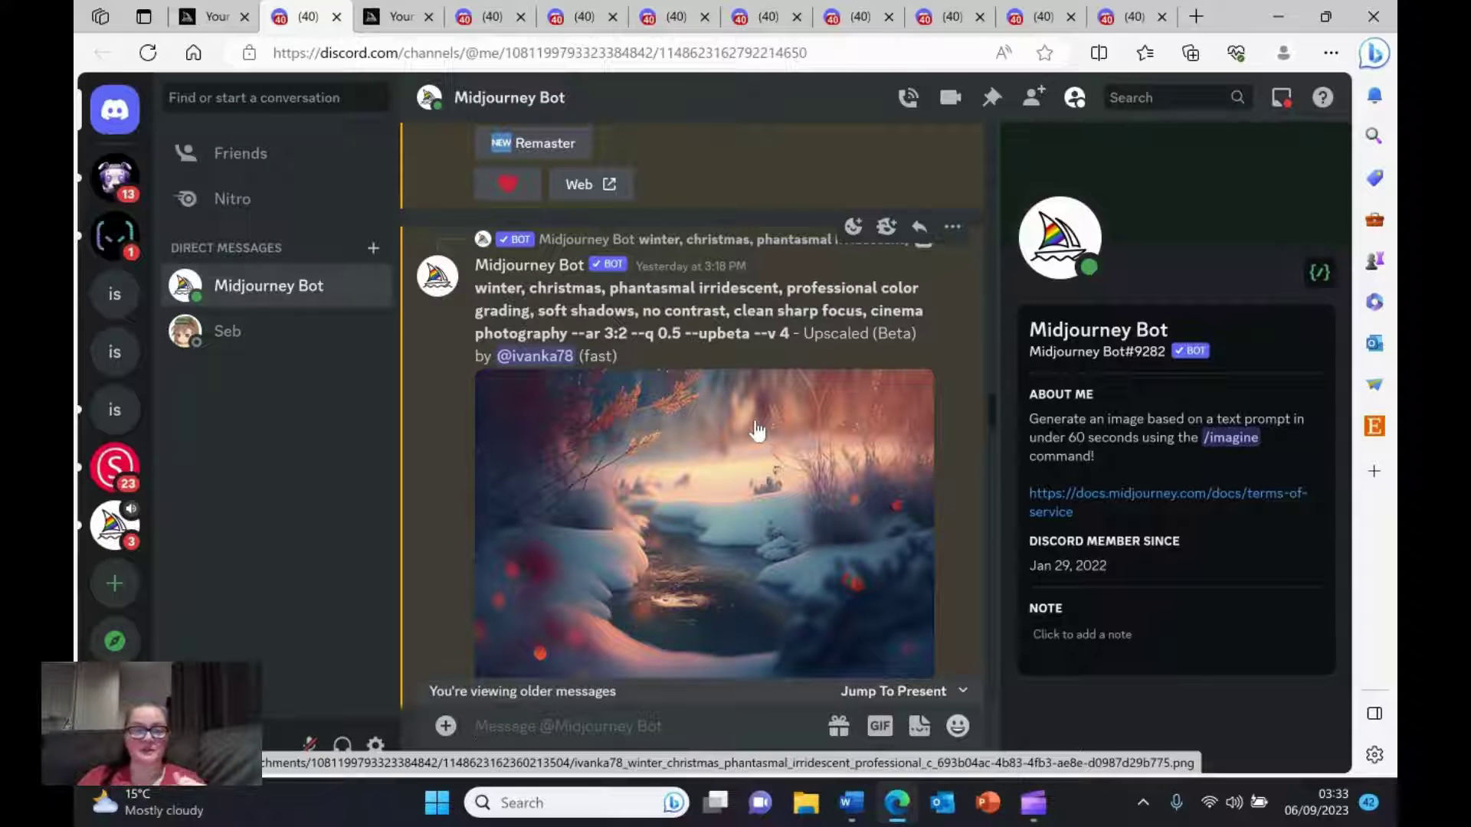
Step: View the snowy-stream image full size in its own browser tab, then close it
{"action": "left_click", "coordinate": [723, 546]}
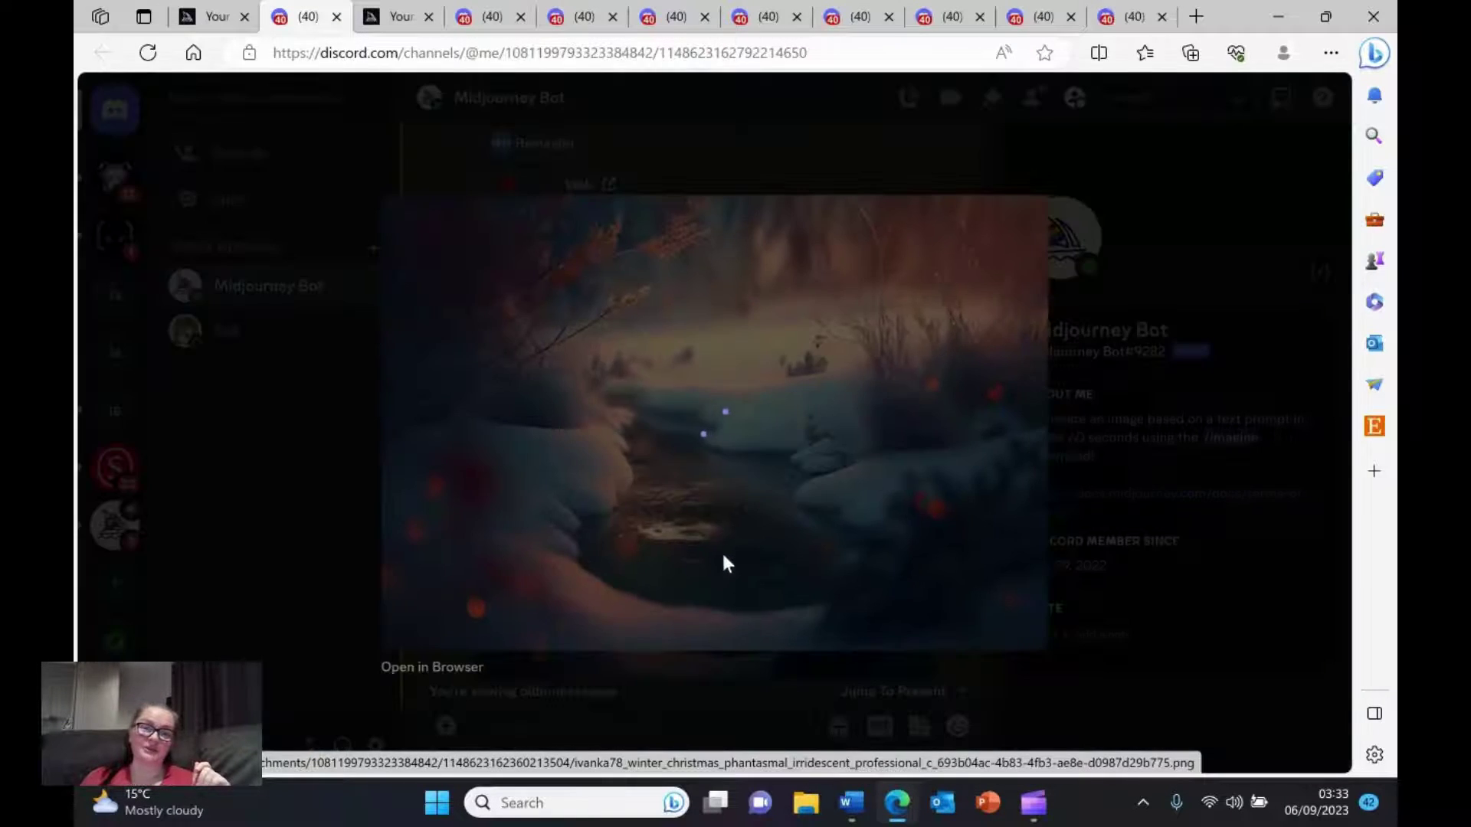
{"action": "left_click", "coordinate": [466, 678]}
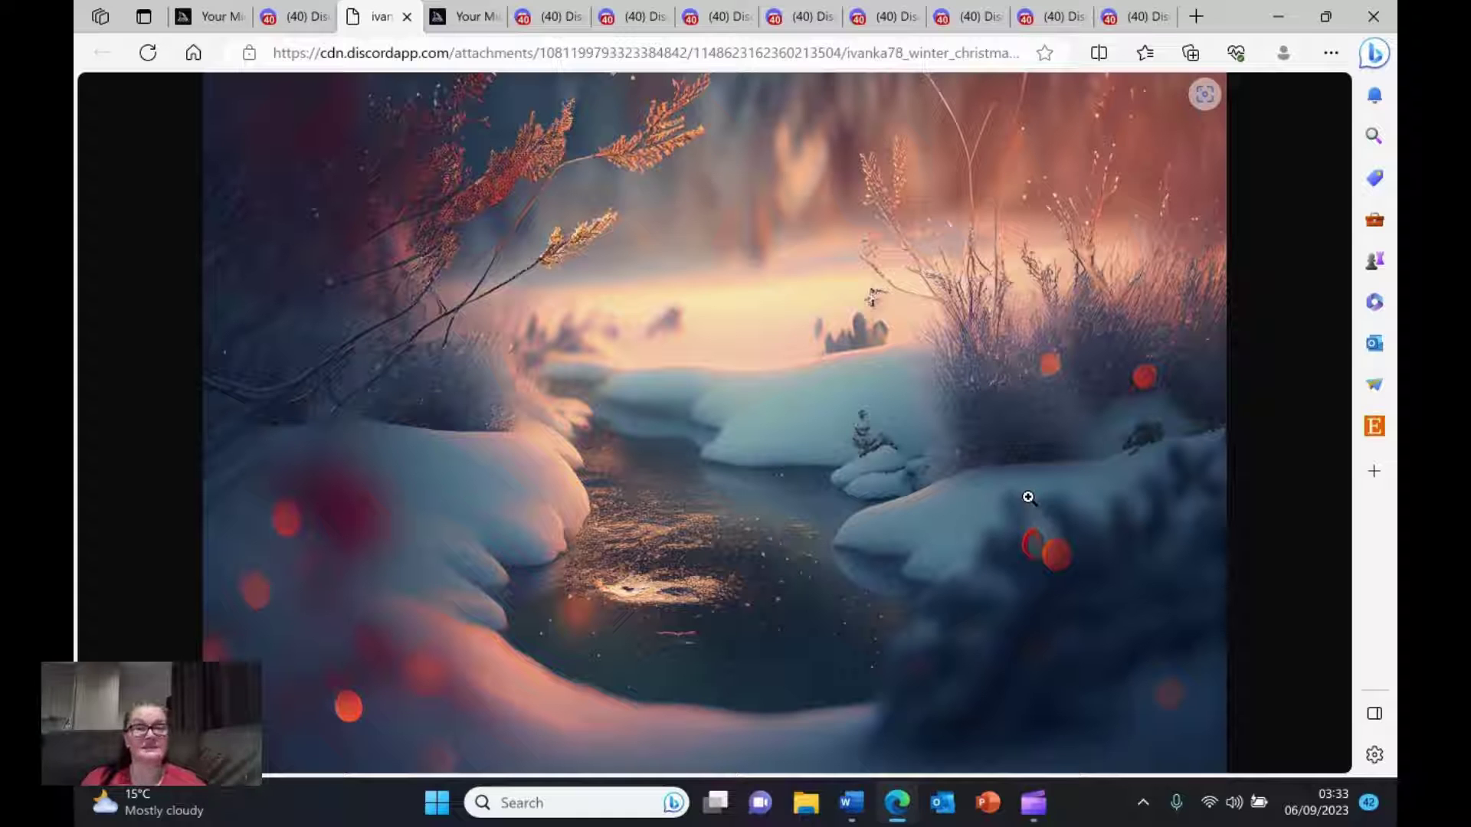
{"action": "left_click", "coordinate": [408, 17]}
{"action": "left_click", "coordinate": [243, 367]}
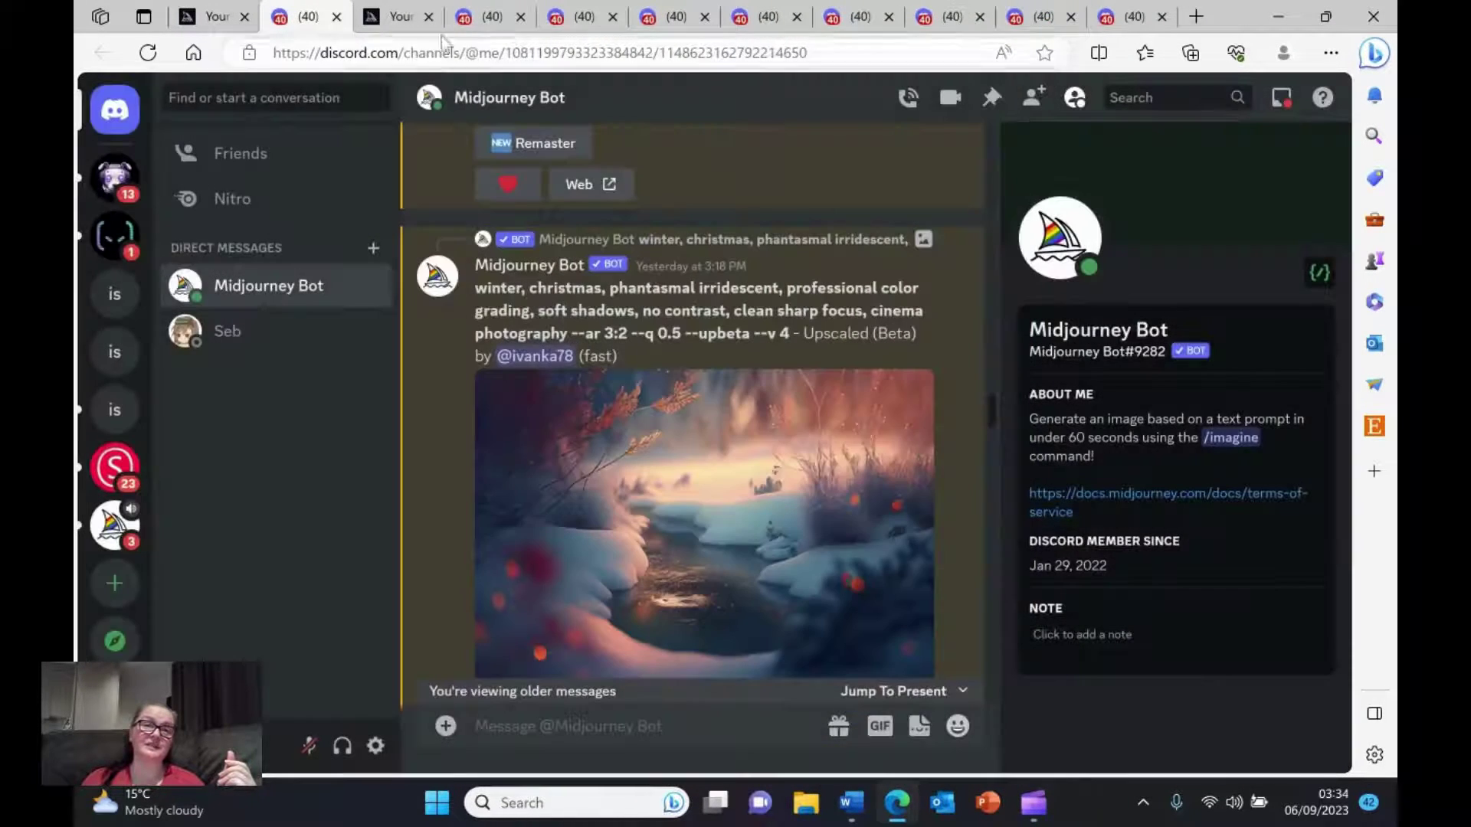
Step: Cycle through the Discord message tabs and glance at the Word prompt document
{"action": "left_click", "coordinate": [492, 13]}
{"action": "left_click", "coordinate": [581, 16]}
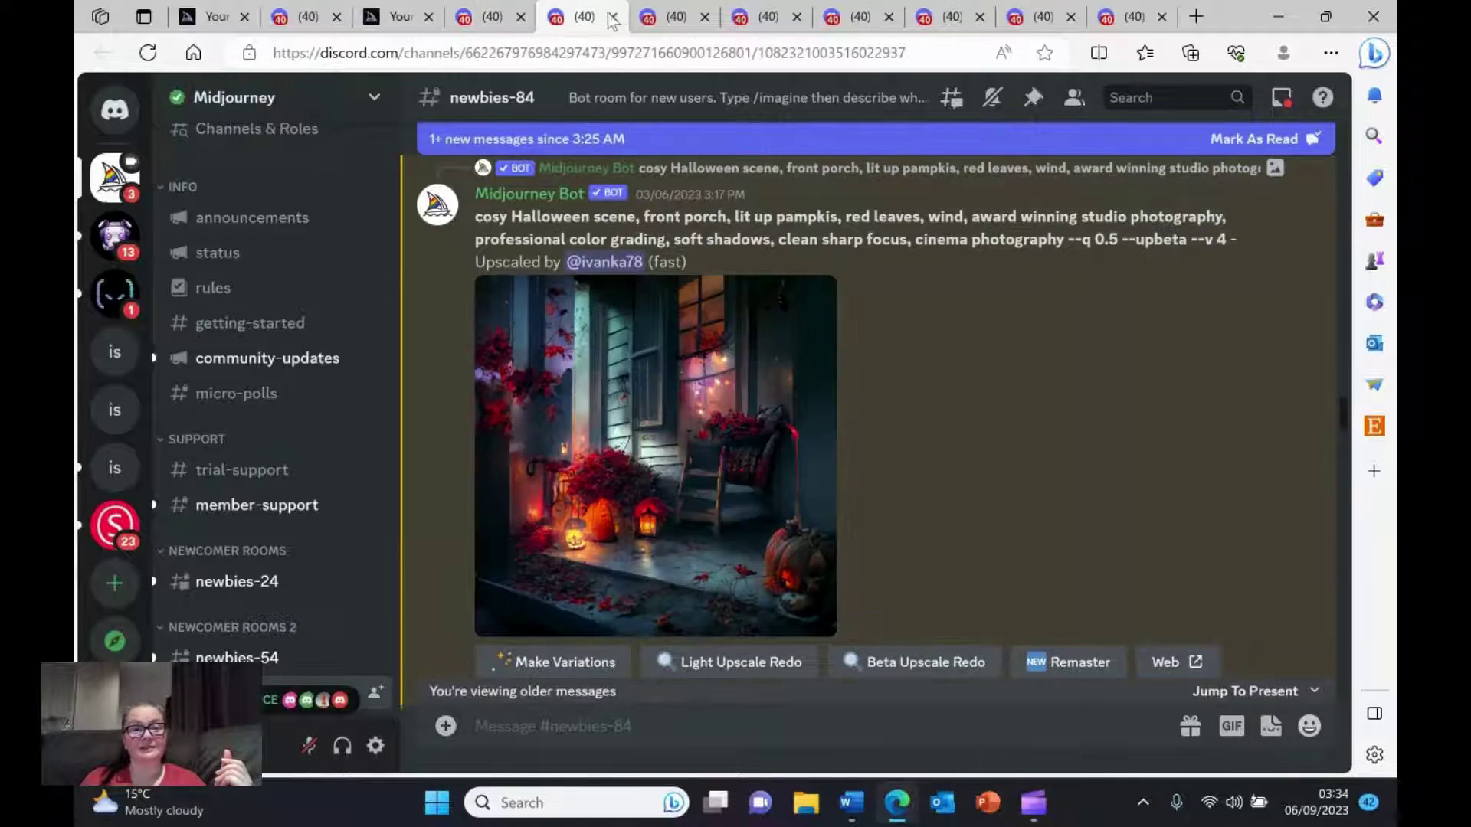
{"action": "left_click", "coordinate": [677, 21]}
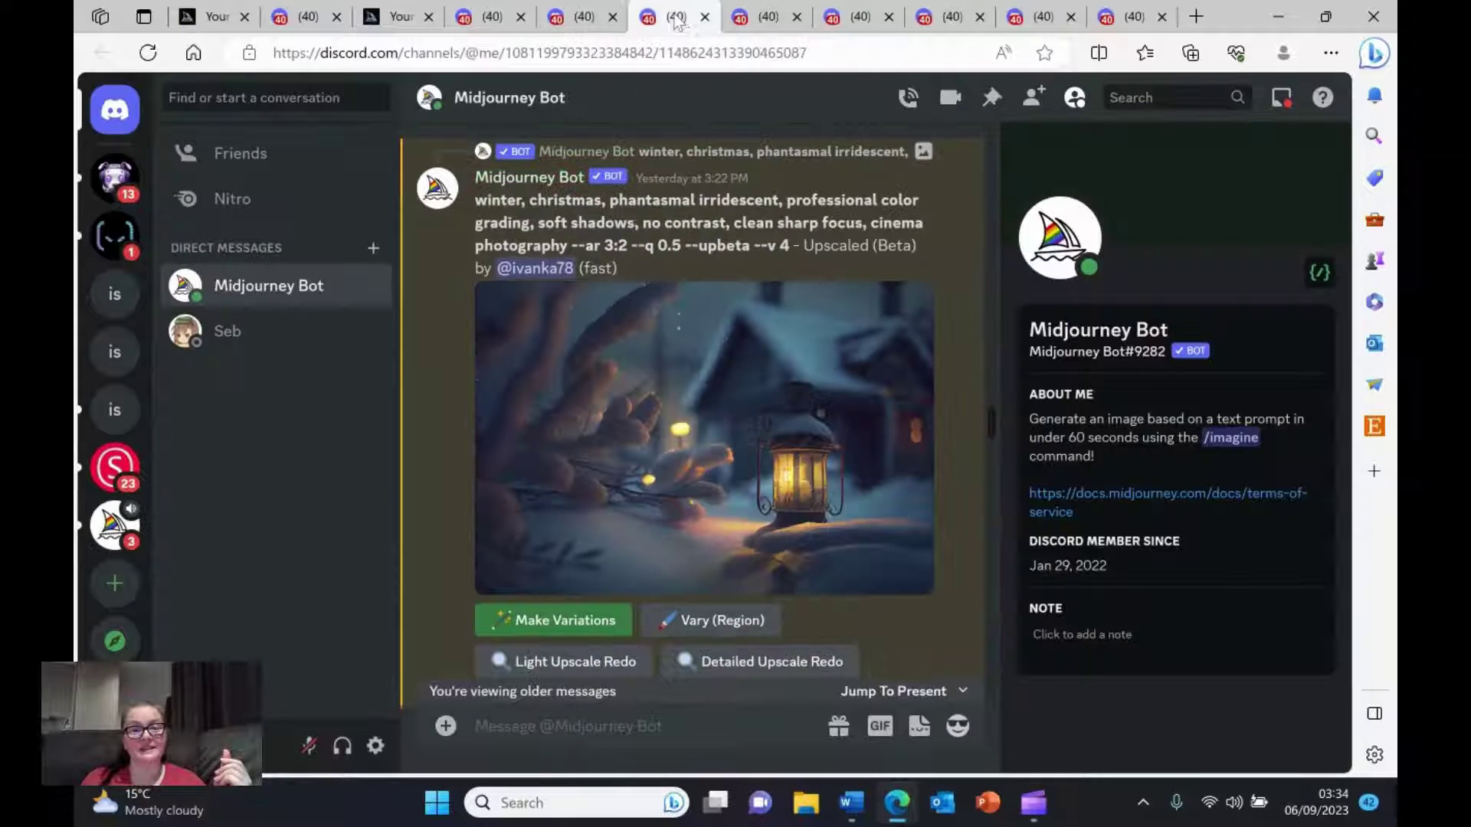
{"action": "left_click", "coordinate": [770, 23]}
{"action": "left_click", "coordinate": [850, 17]}
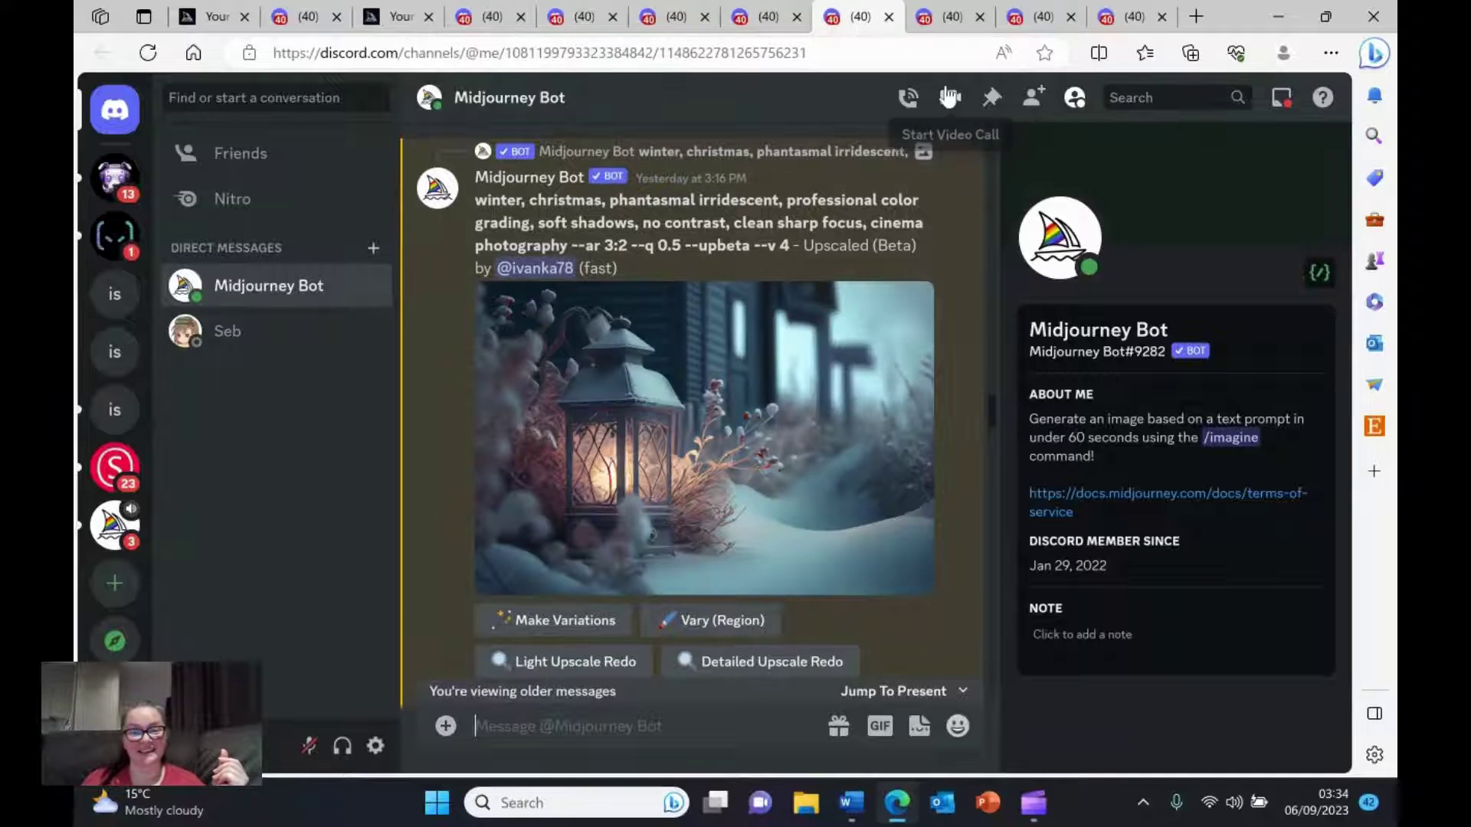
{"action": "left_click", "coordinate": [953, 18]}
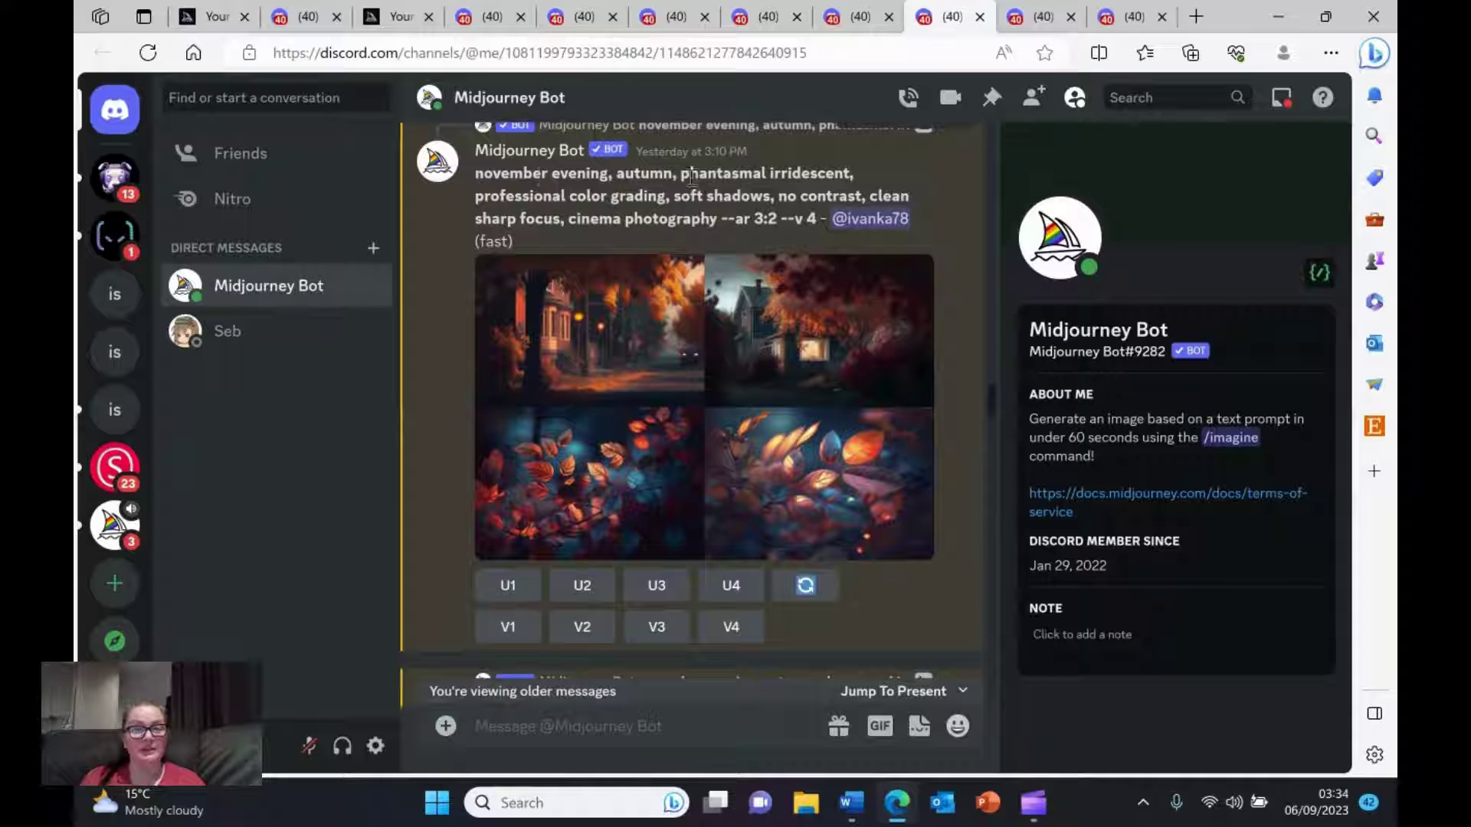
{"action": "mouse_move", "coordinate": [850, 802]}
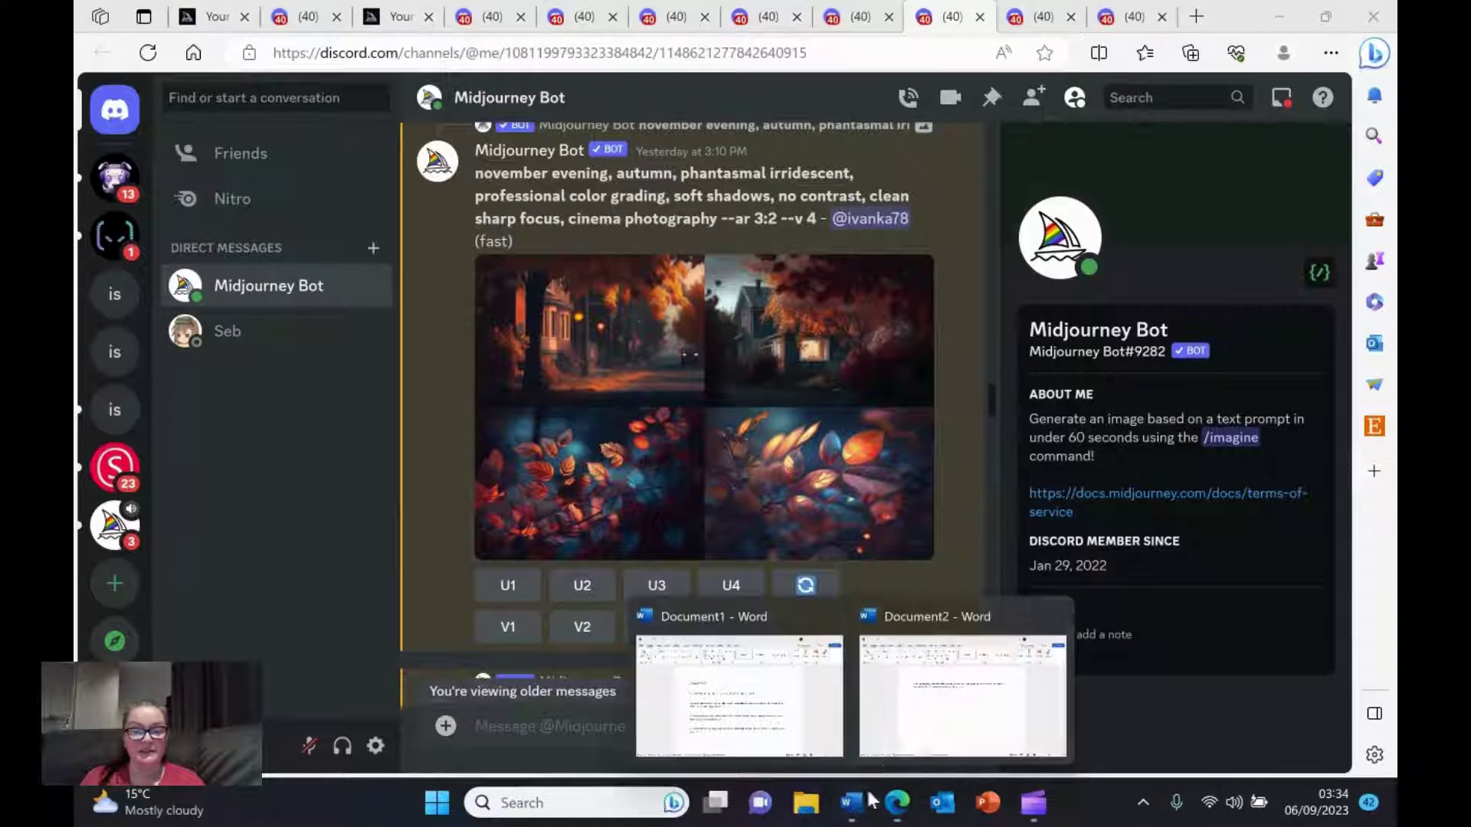
{"action": "left_click", "coordinate": [941, 721]}
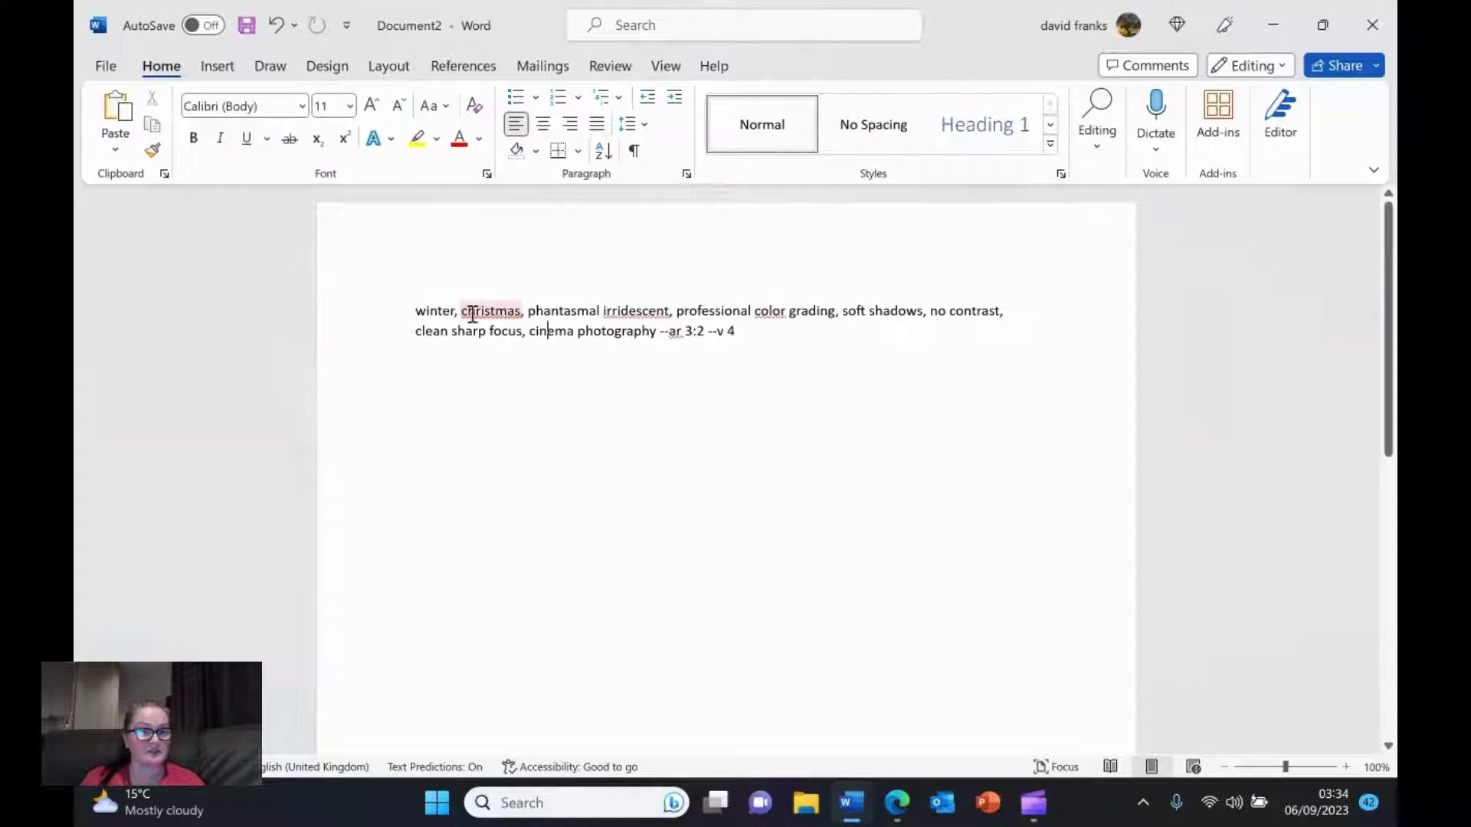
{"action": "left_click", "coordinate": [896, 802]}
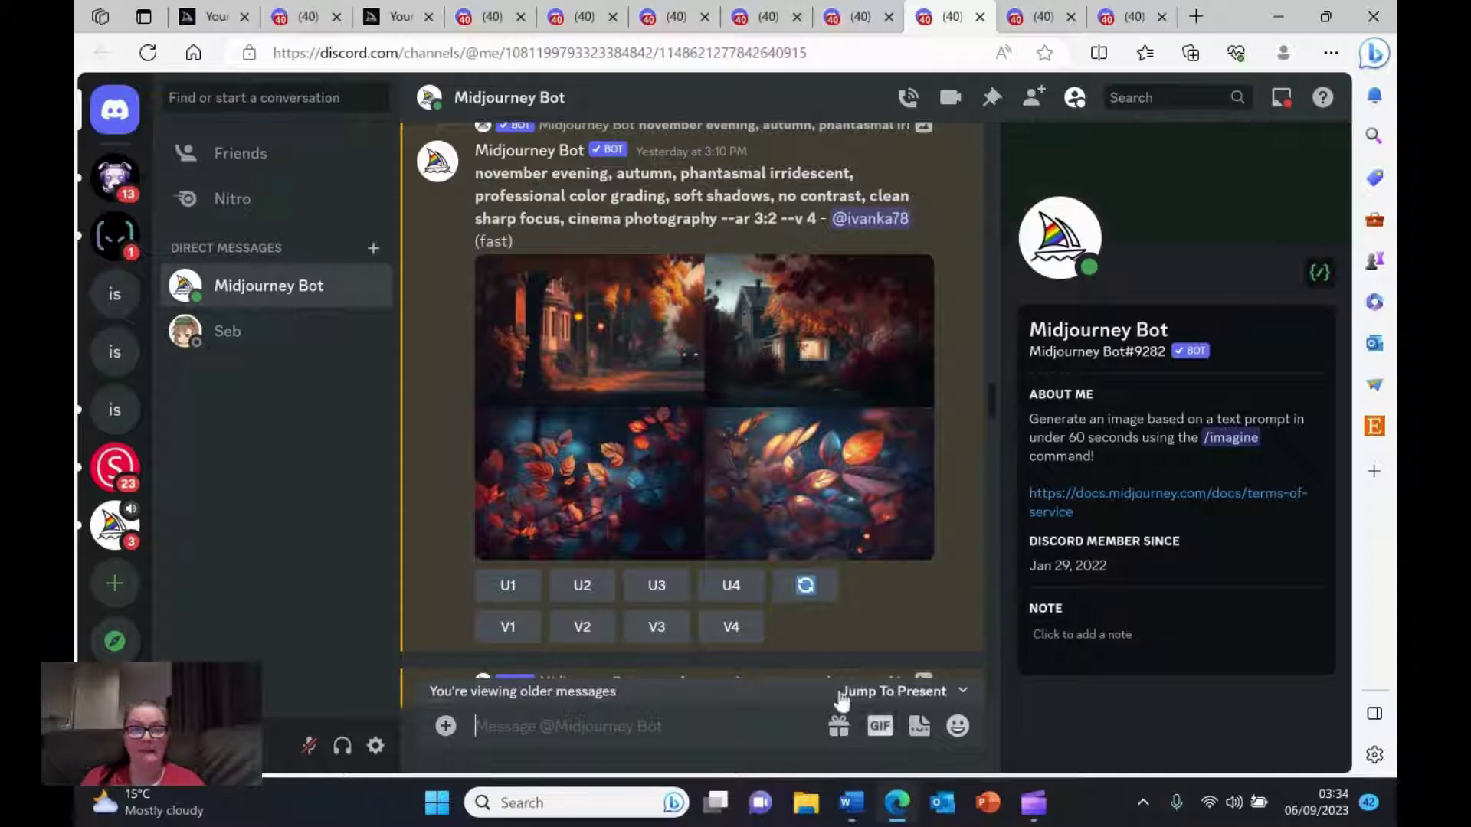
Step: View the snowy cottage image full size, then close the kitchen-image tab
{"action": "key", "text": "ctrl+Tab"}
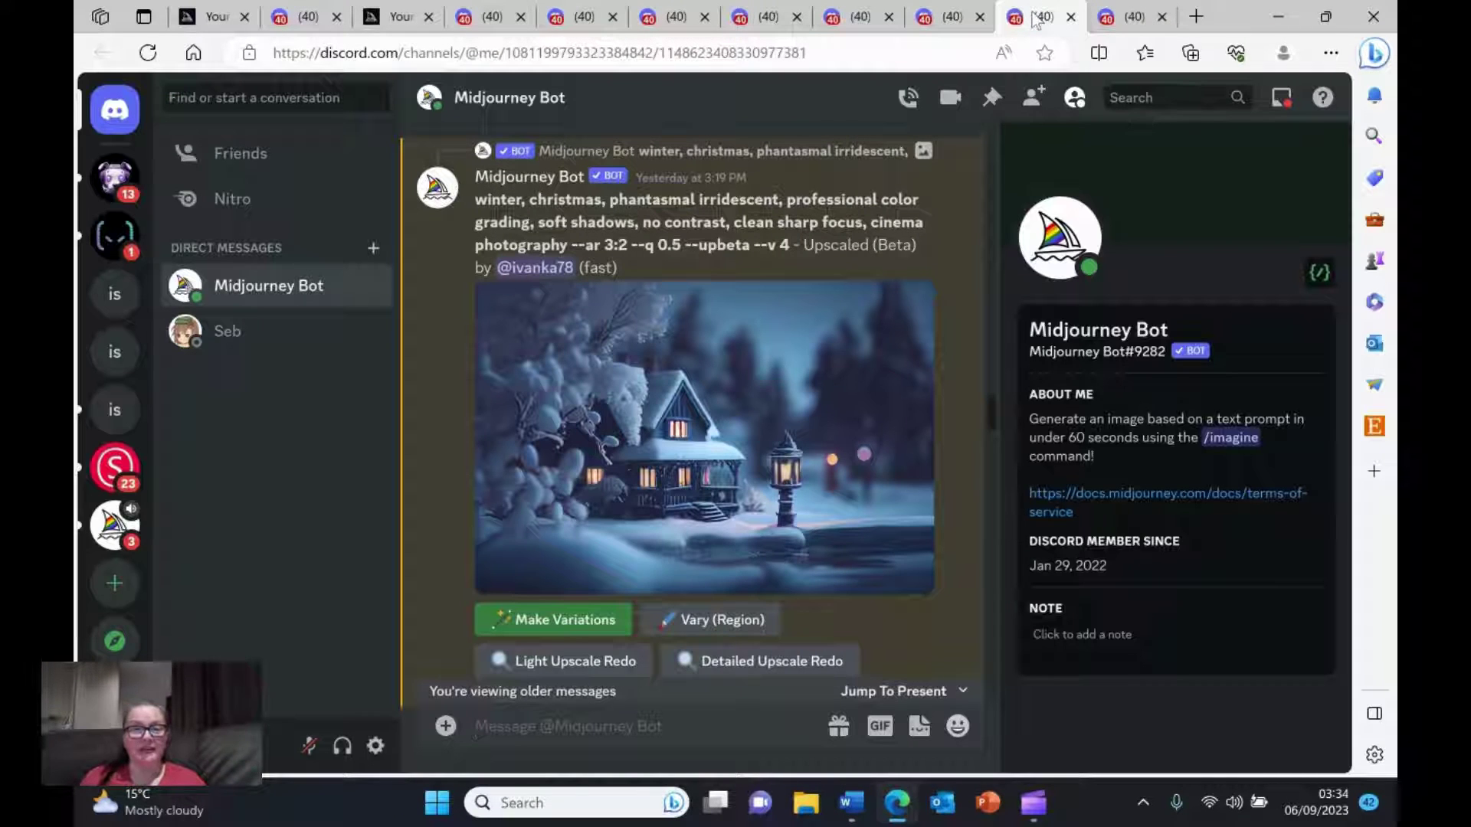
{"action": "left_click", "coordinate": [806, 449]}
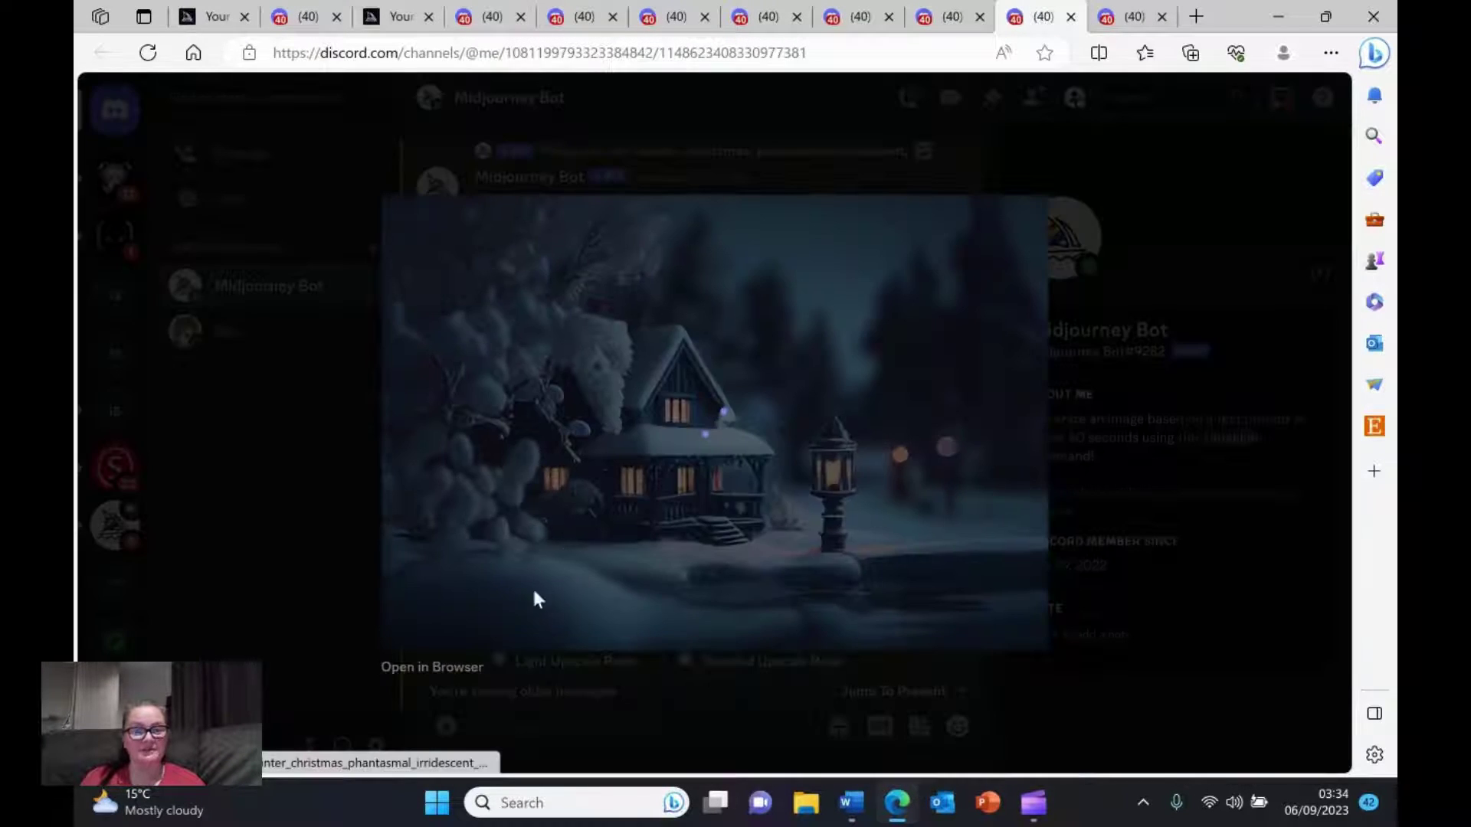
{"action": "left_click", "coordinate": [466, 668]}
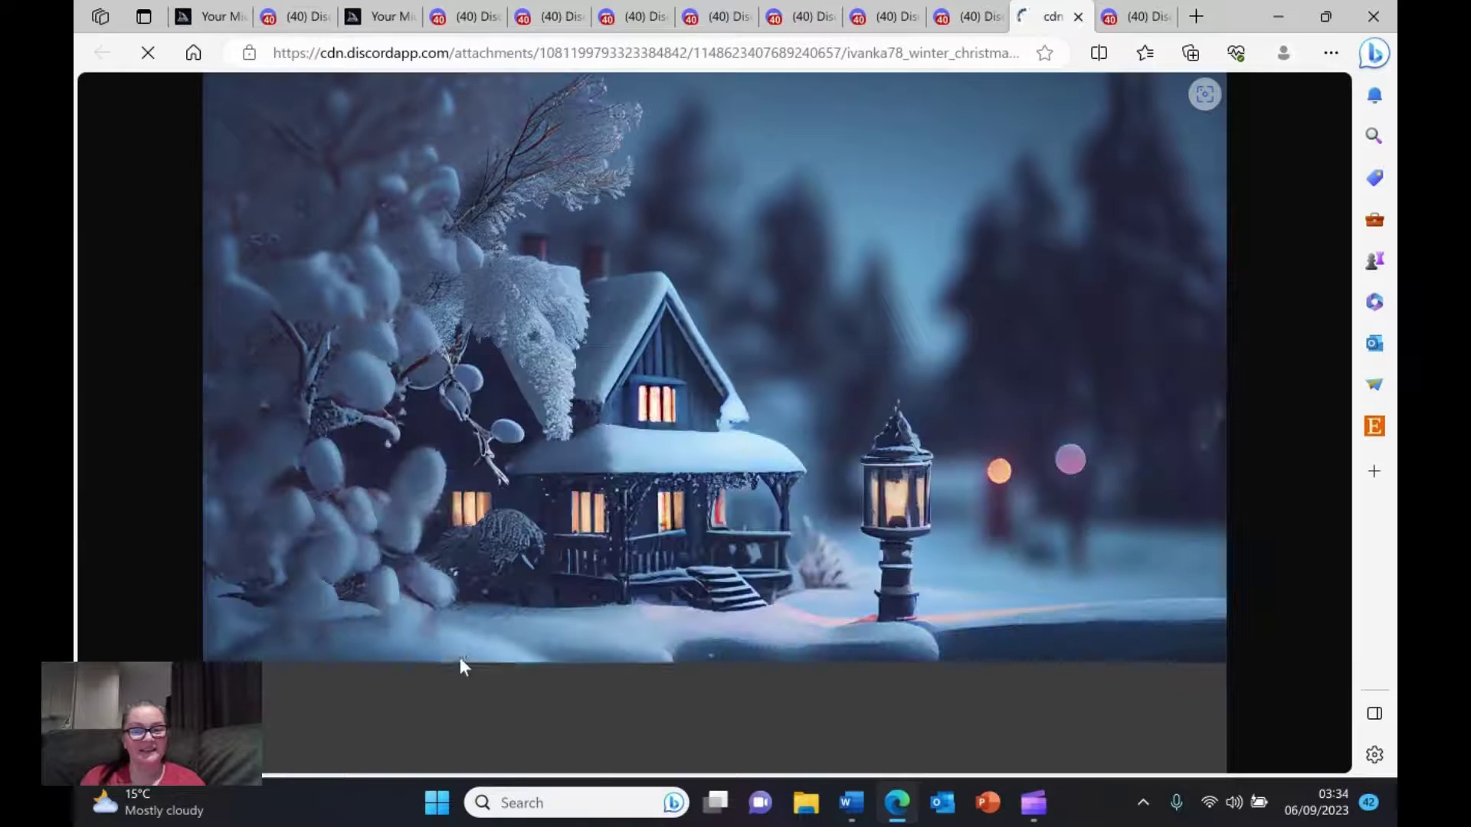
{"action": "left_click", "coordinate": [1079, 17]}
{"action": "left_click", "coordinate": [352, 470]}
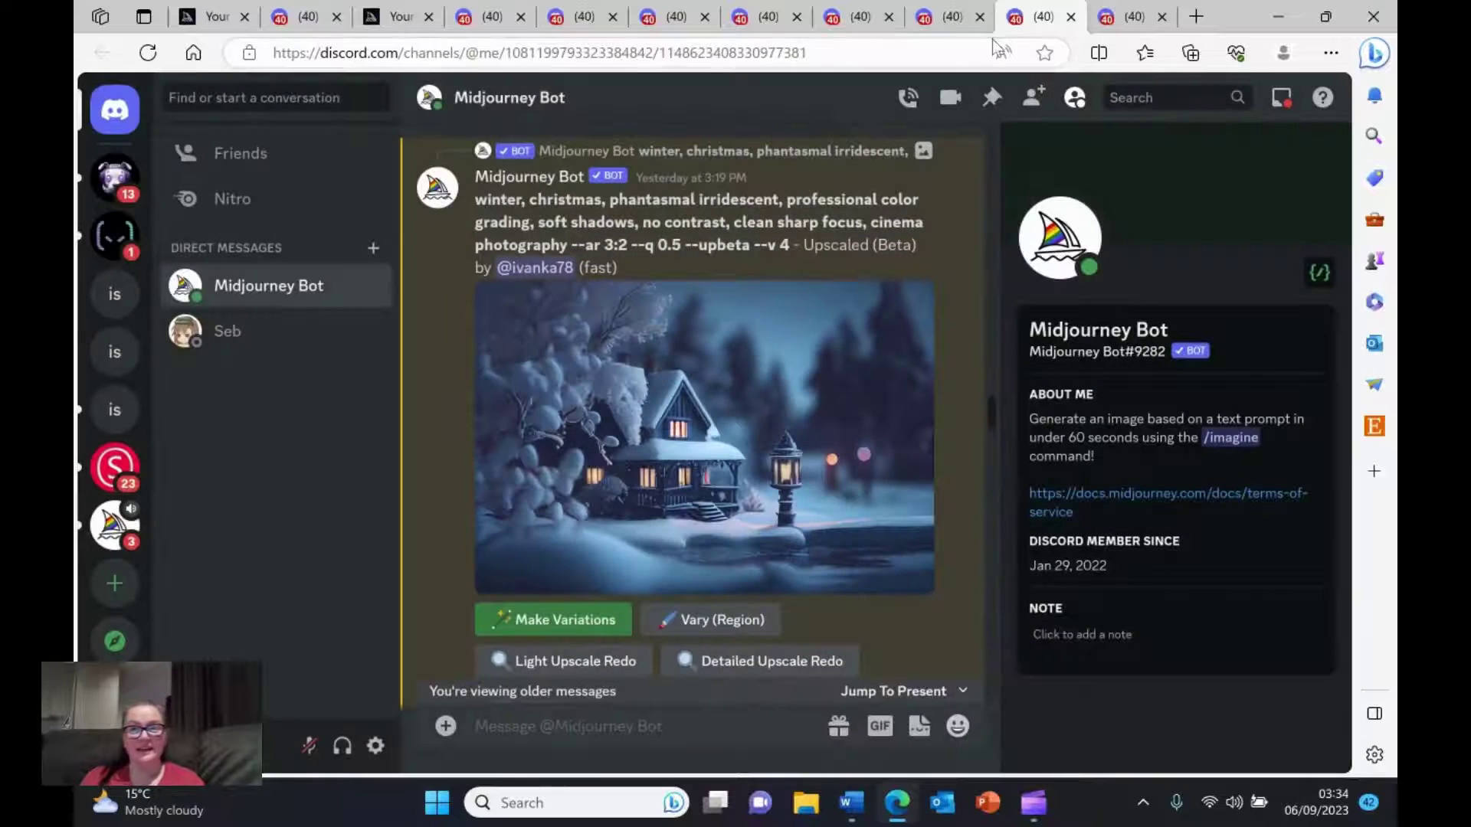
{"action": "left_click", "coordinate": [1138, 14]}
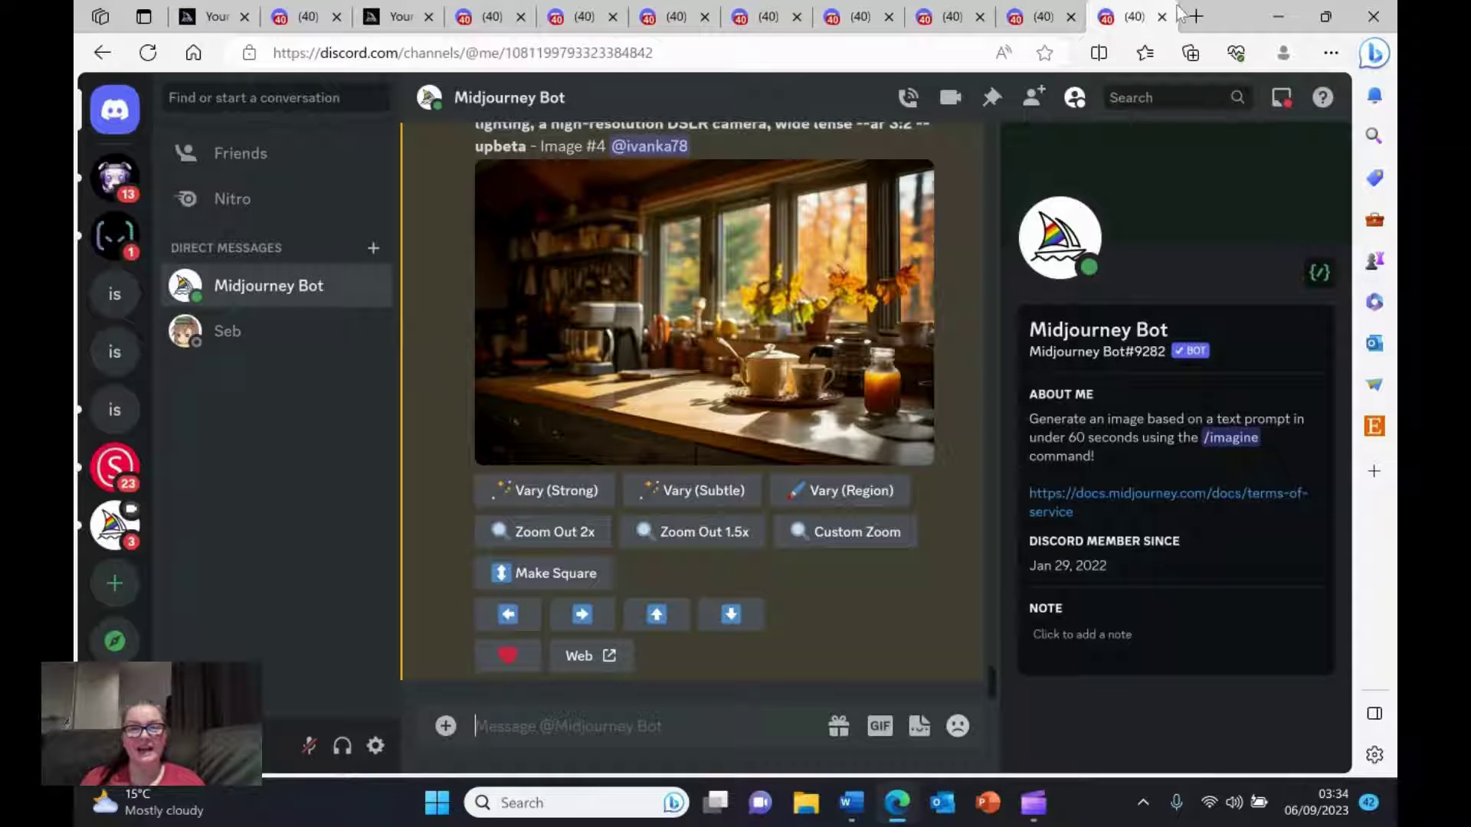
{"action": "left_click", "coordinate": [1160, 16]}
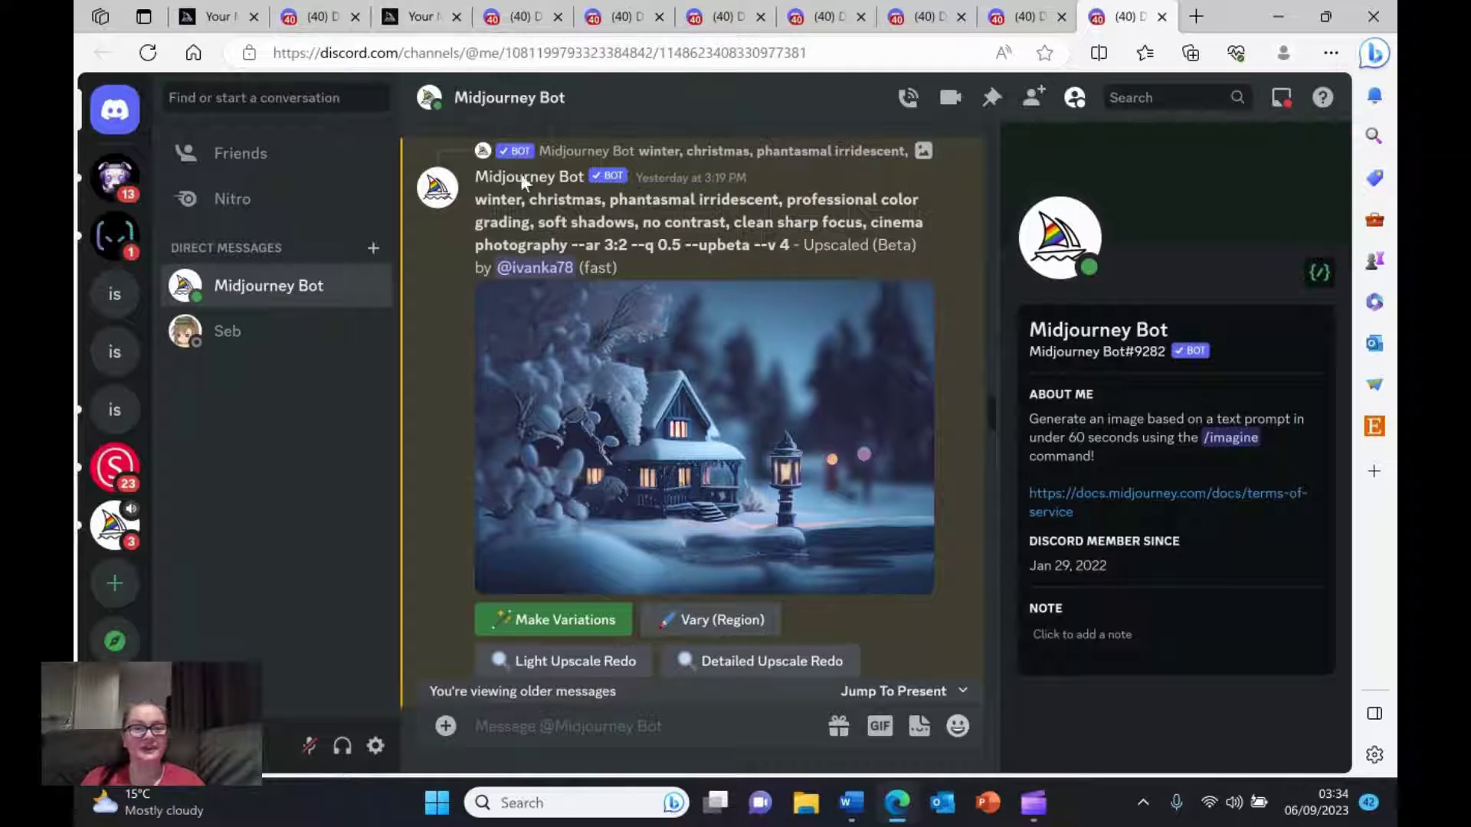